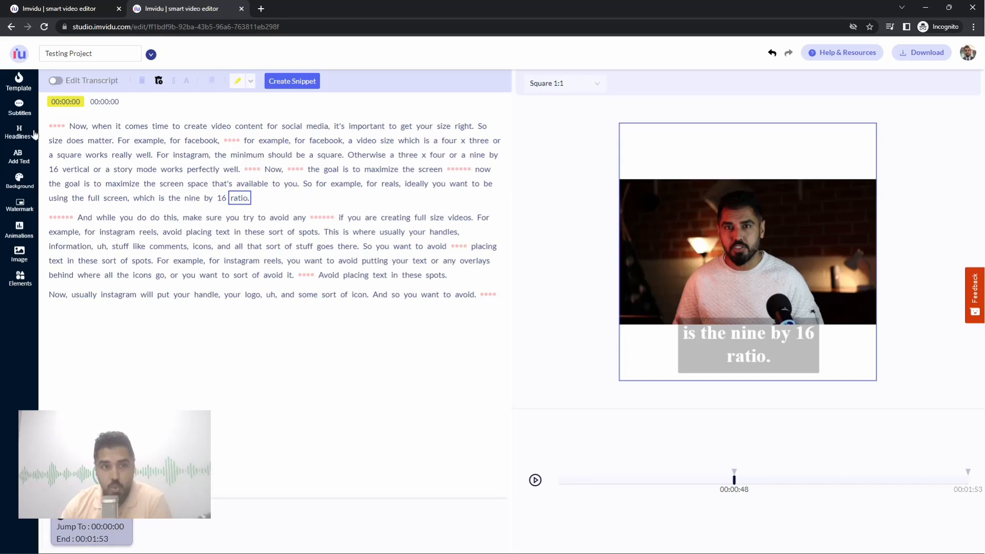
Step: Insert the "What a fatface to have!" text style as an overlay starting at the word "when" in the transcript's first sentence
left_click(100, 128)
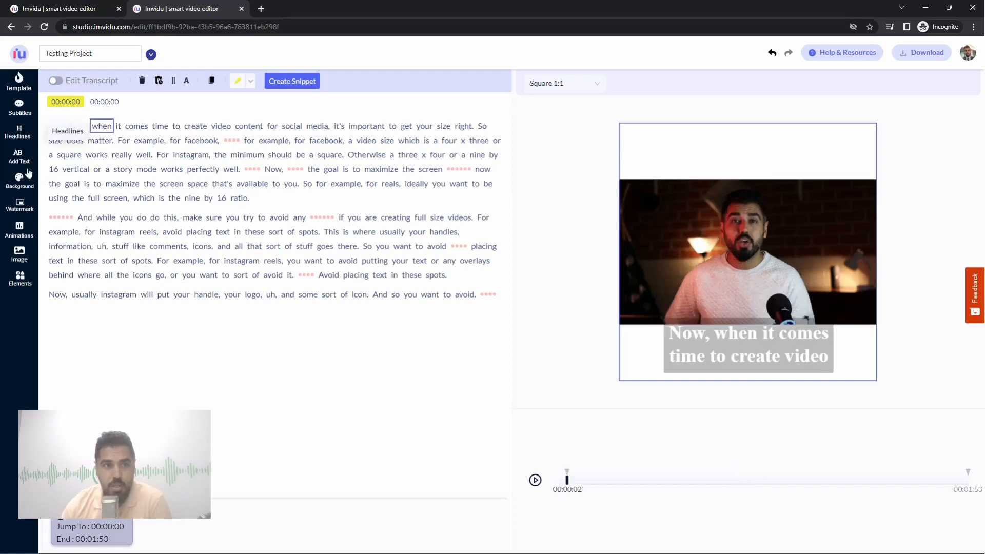
left_click(19, 157)
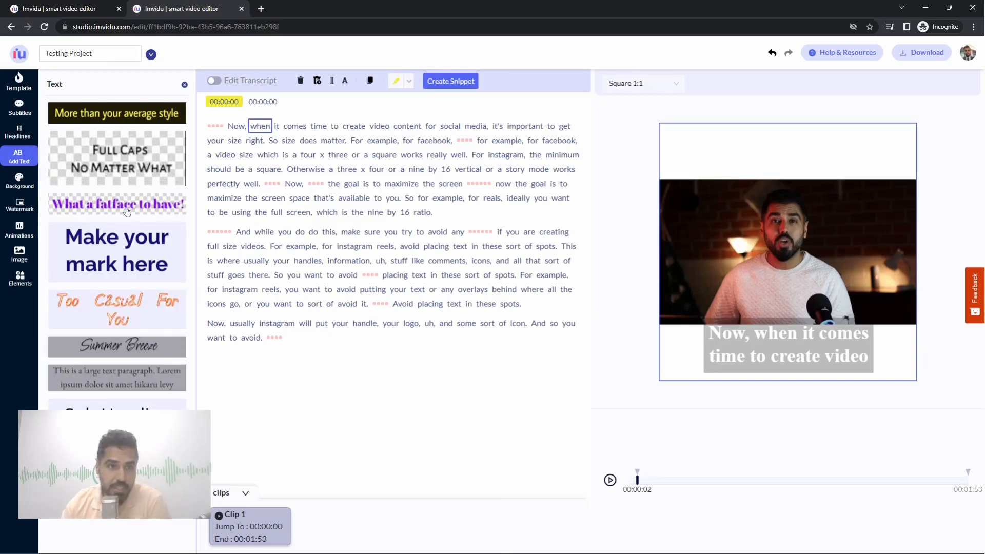
left_click(128, 208)
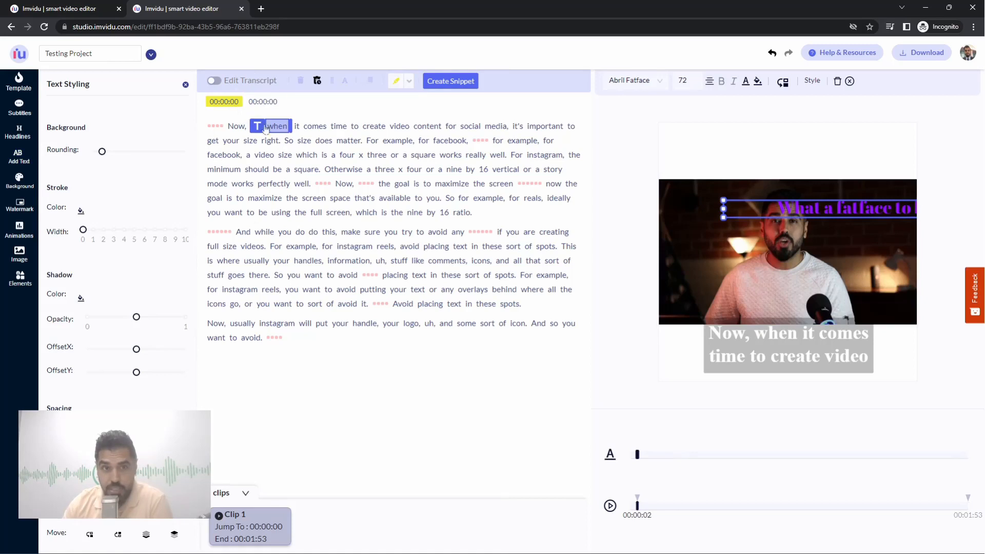
mouse_move(258, 129)
mouse_move(257, 130)
left_mouse_down()
mouse_move(372, 191)
mouse_move(294, 170)
mouse_move(380, 156)
mouse_move(304, 146)
mouse_move(390, 184)
mouse_move(417, 210)
mouse_move(280, 129)
mouse_move(256, 129)
left_mouse_up()
mouse_move(375, 217)
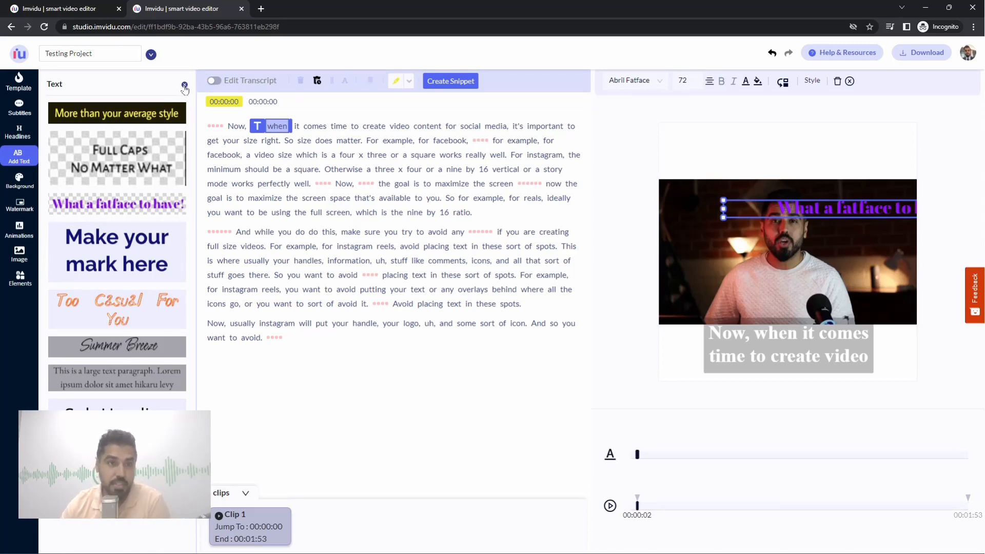
left_click(184, 87)
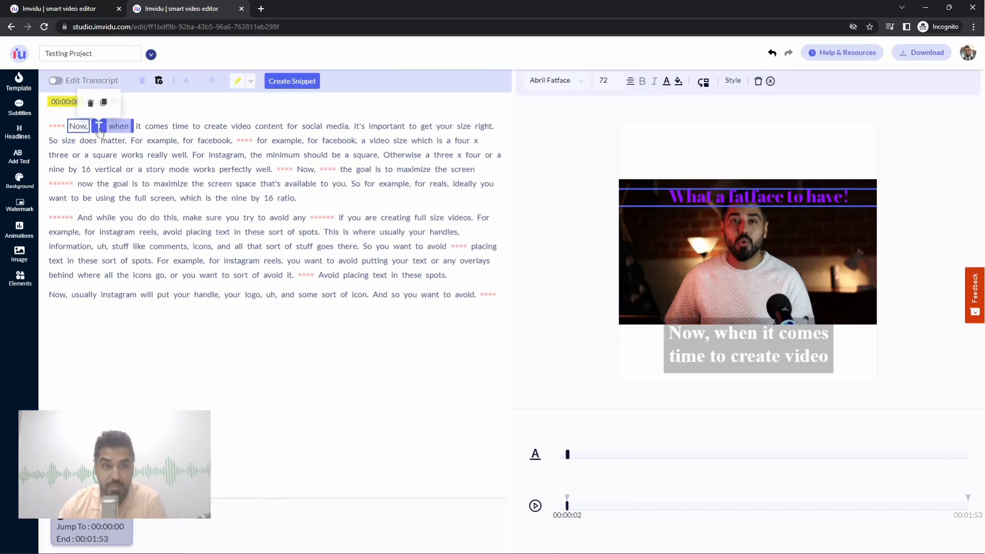
left_click(550, 206)
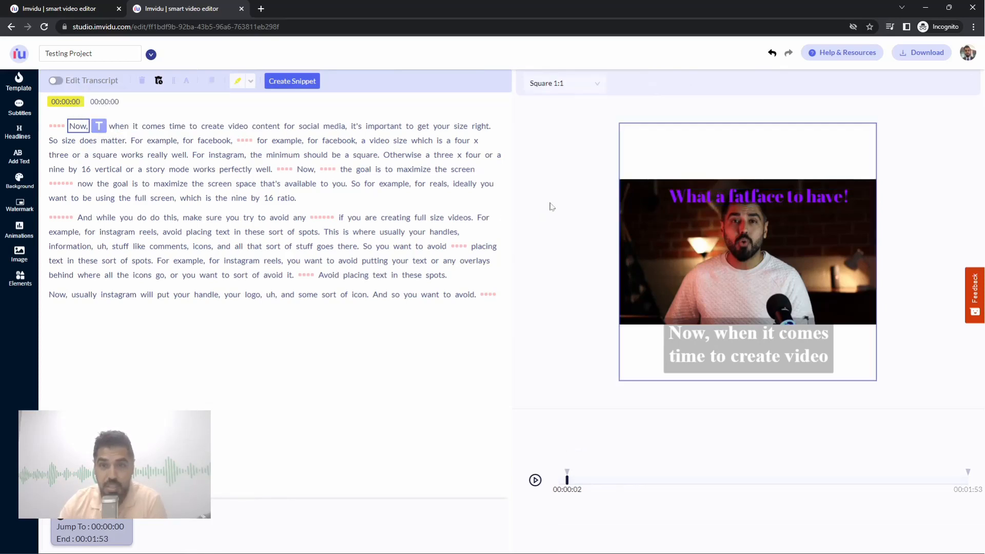
left_click(751, 203)
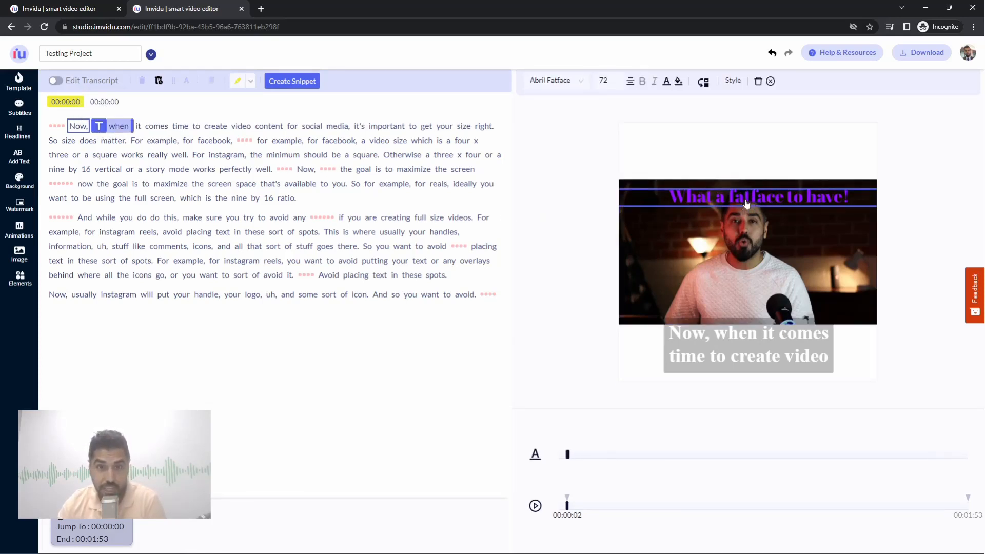
left_click(581, 224)
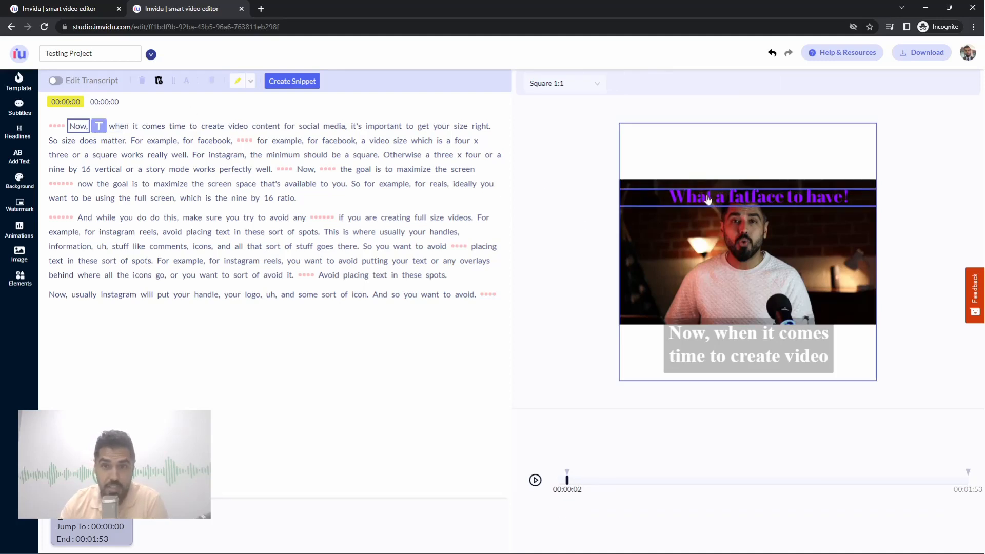
left_click(99, 127)
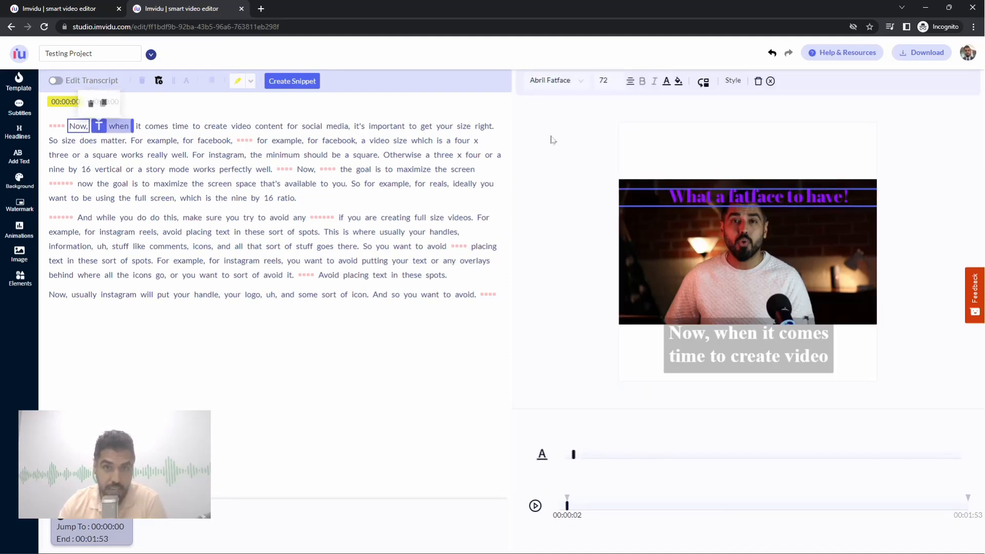
left_click(771, 82)
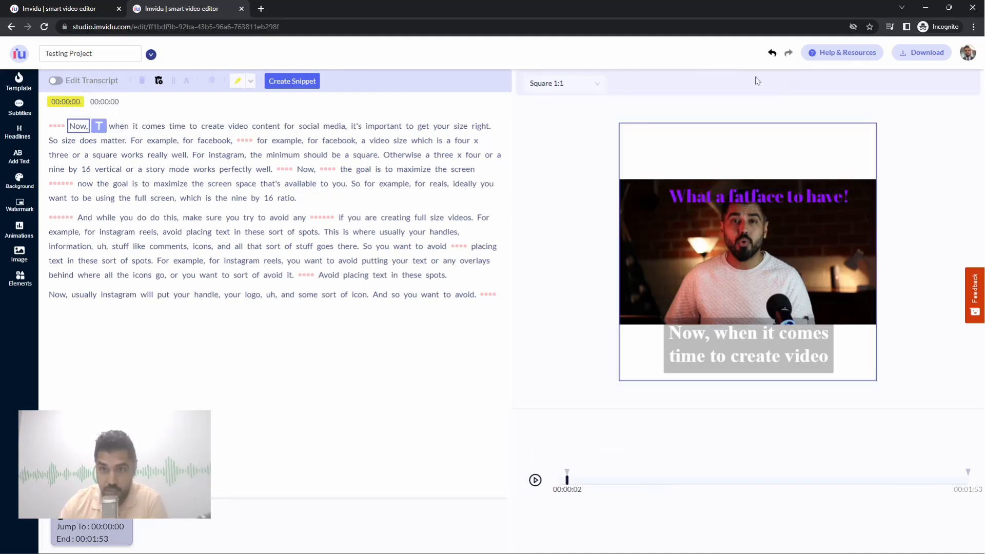
Step: Set the text overlay's font to ABeeZee and its size to 65
left_click(99, 127)
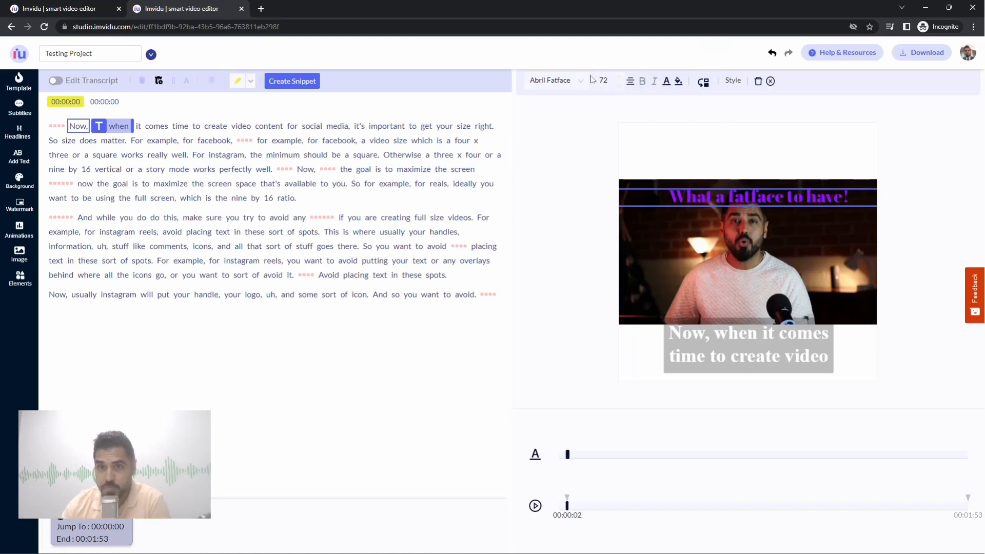
left_click(574, 80)
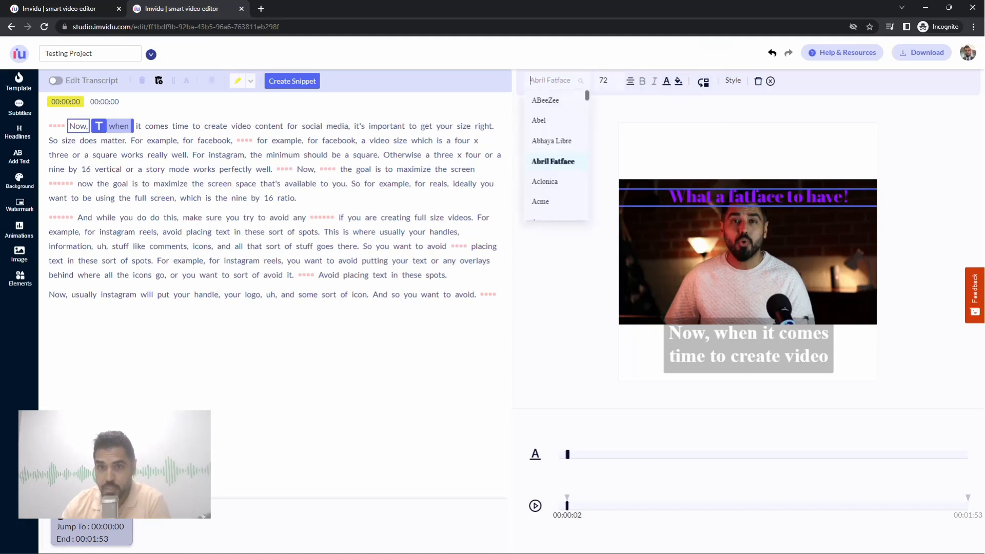
left_click(549, 101)
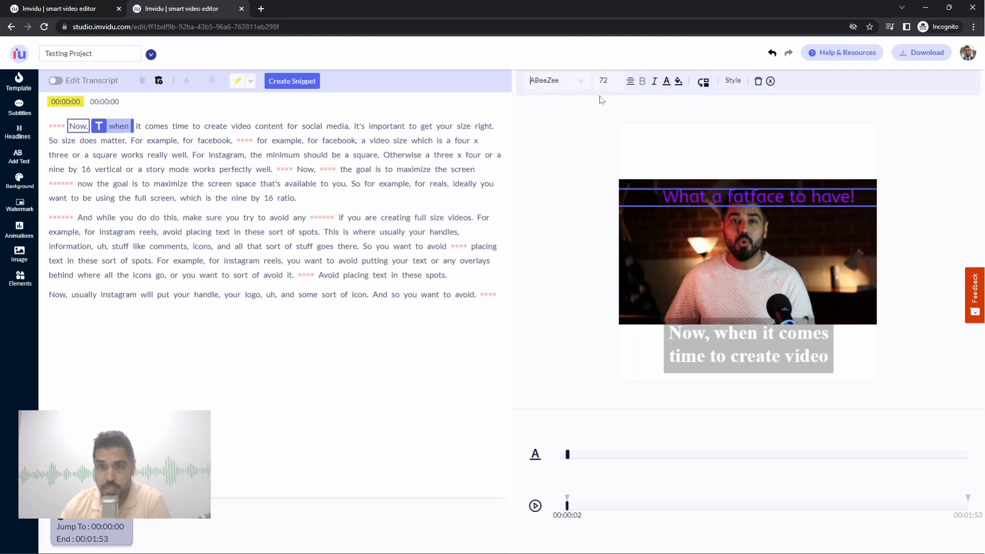
left_click(620, 86)
left_click(619, 86)
left_click(619, 86)
left_click(619, 86)
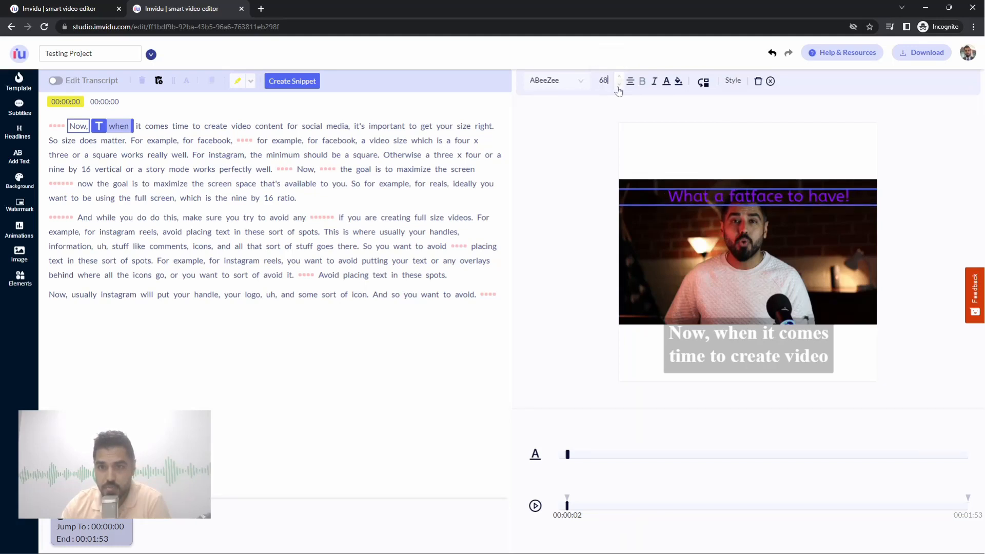
left_click(619, 87)
left_click(619, 87)
left_click(618, 87)
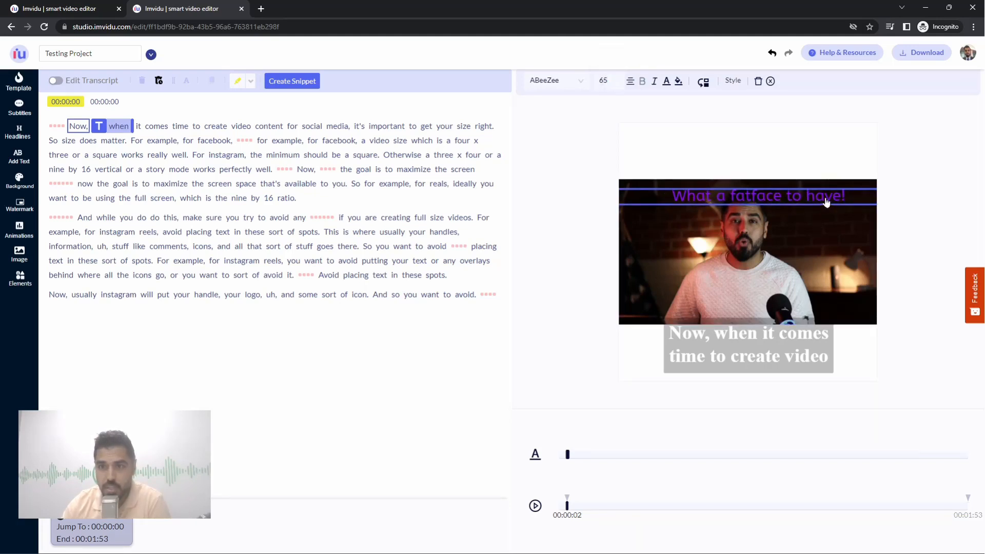
left_click(827, 202)
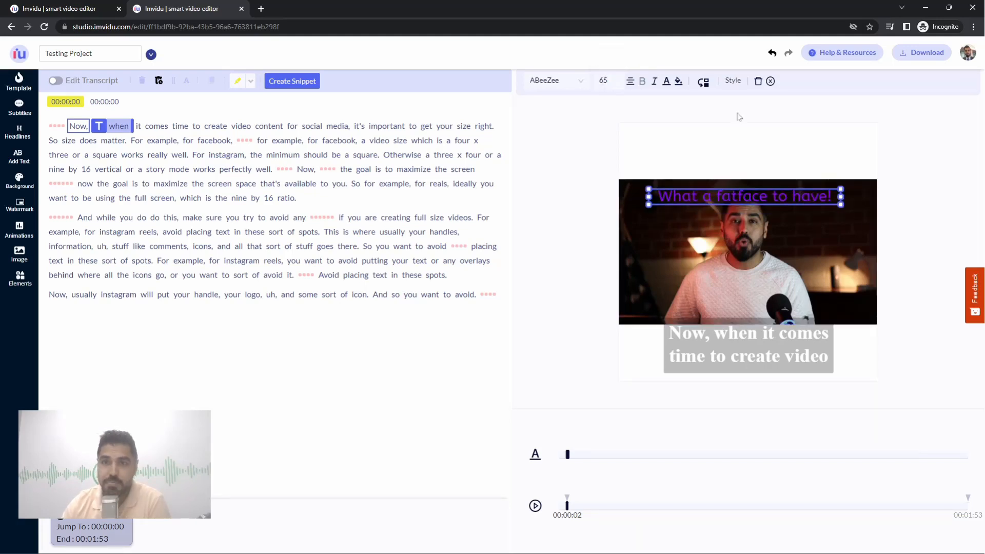
Step: Give the text overlay a light grey background fill (RGB 230, 225, 225) at about 85% opacity
left_click(732, 82)
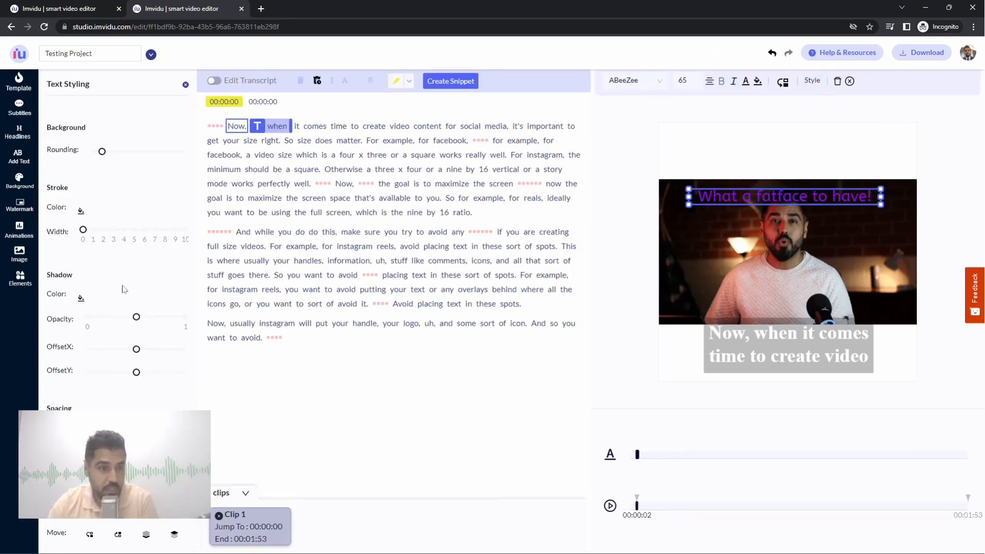
scroll(123, 290, "down", 1)
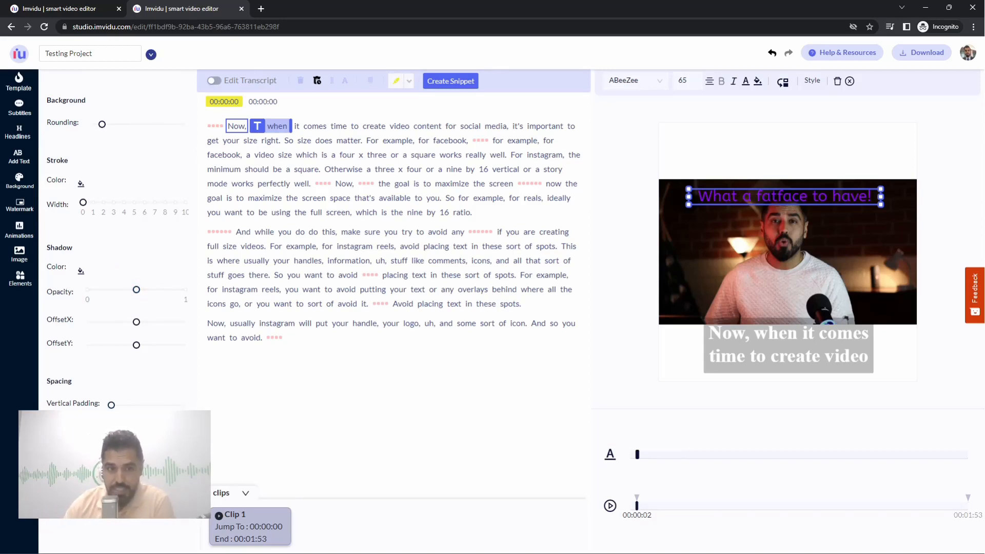
scroll(188, 97, "up", 1)
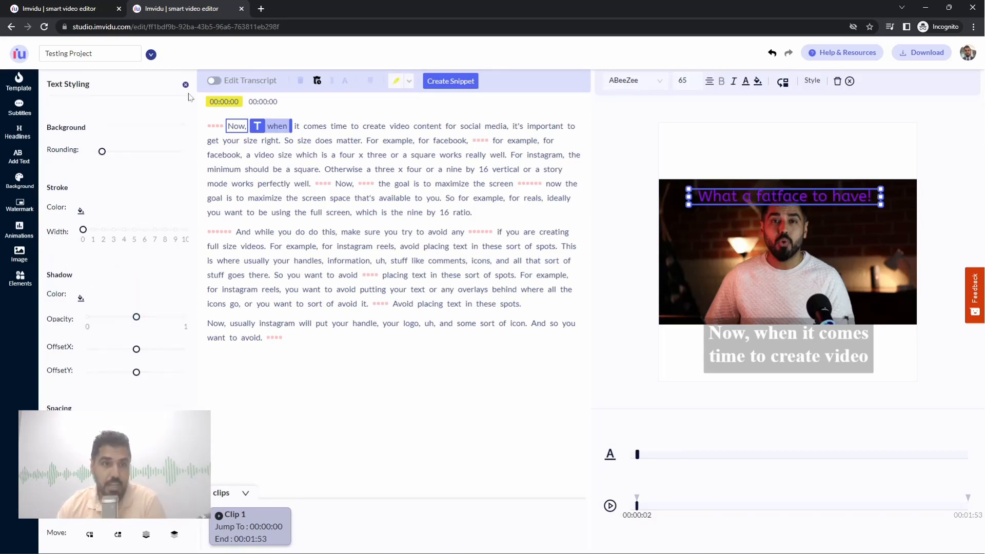
left_click(757, 82)
left_click(713, 114)
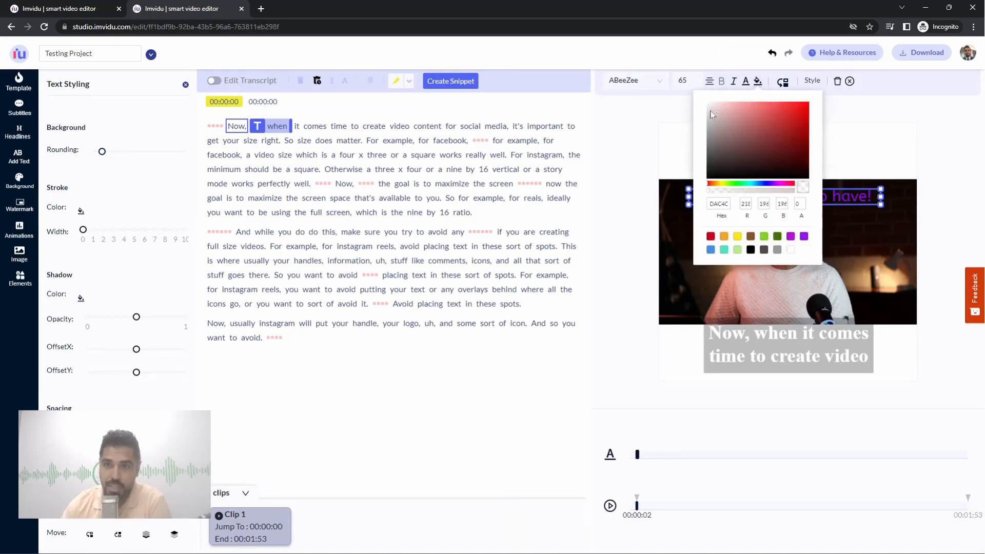
left_click(710, 112)
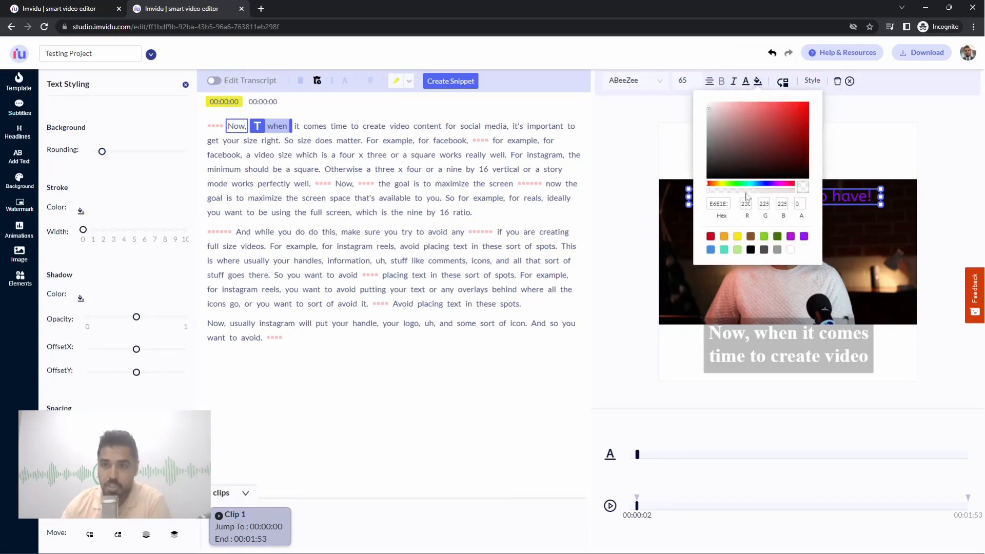
left_click(781, 191)
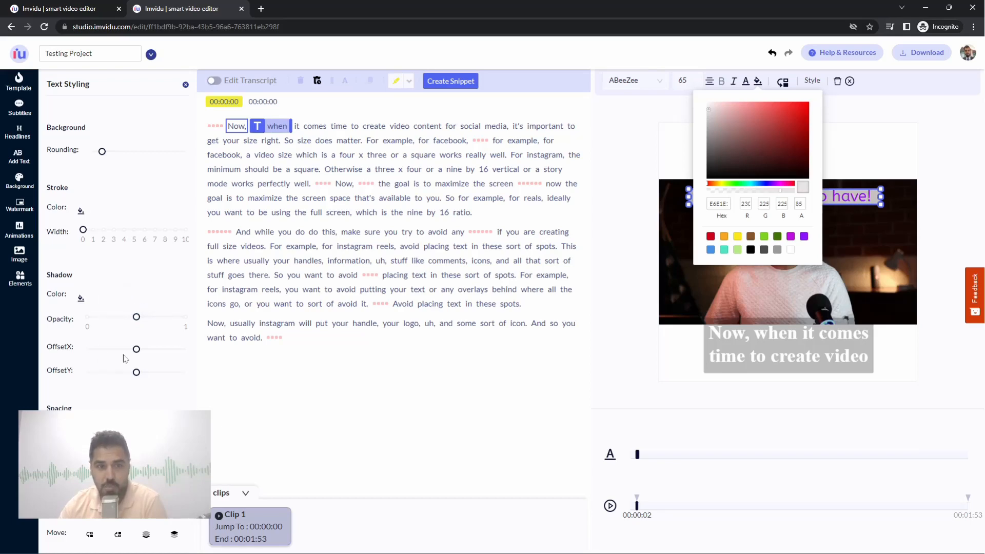
Step: Increase the rounding of the text overlay's background to roughly a third of its range
left_click_drag(106, 152, 131, 152)
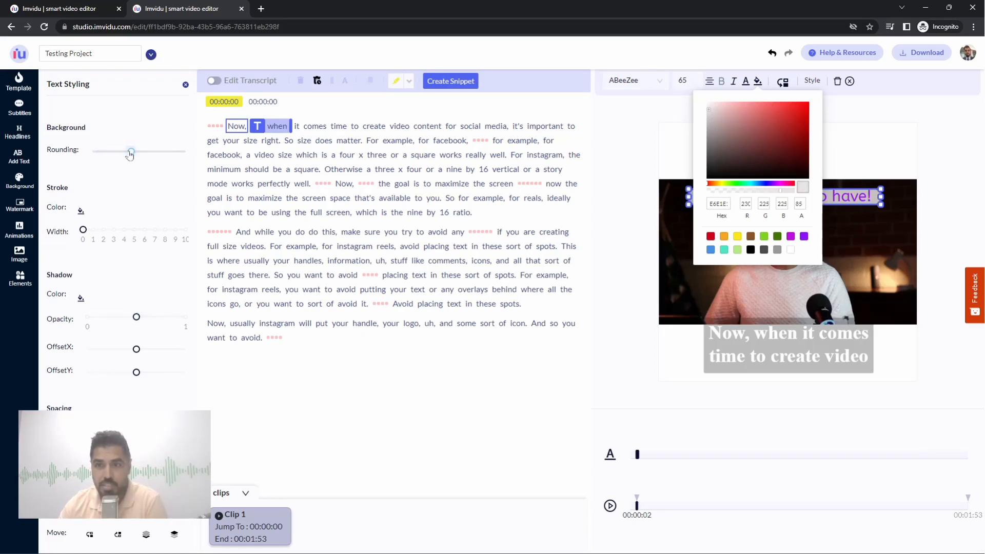
left_click(398, 121)
left_click(762, 196)
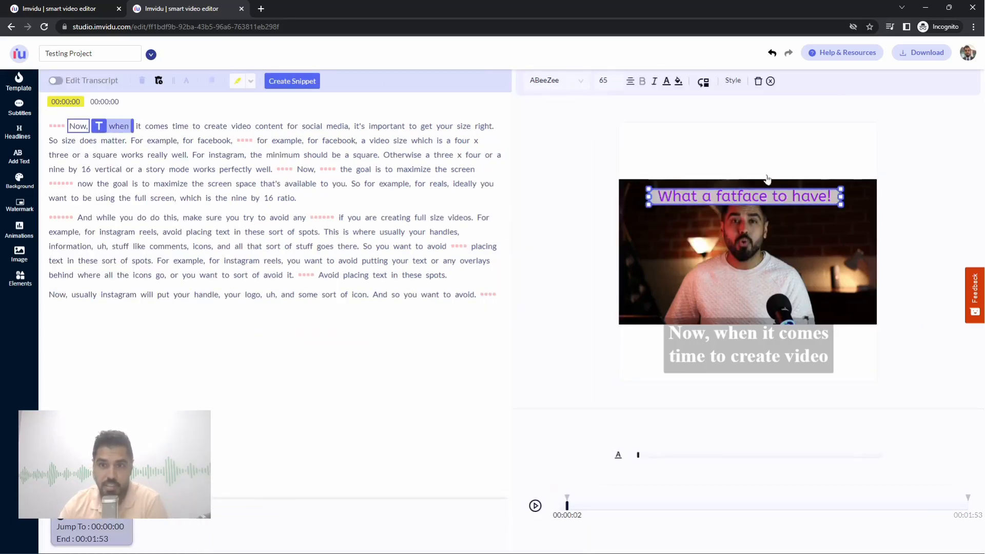
left_click(733, 81)
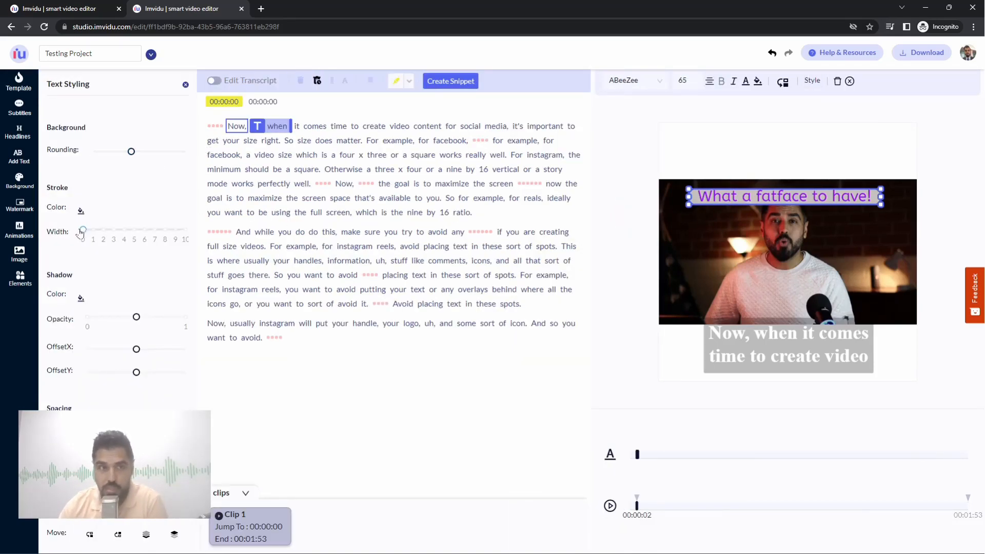
left_click(812, 81)
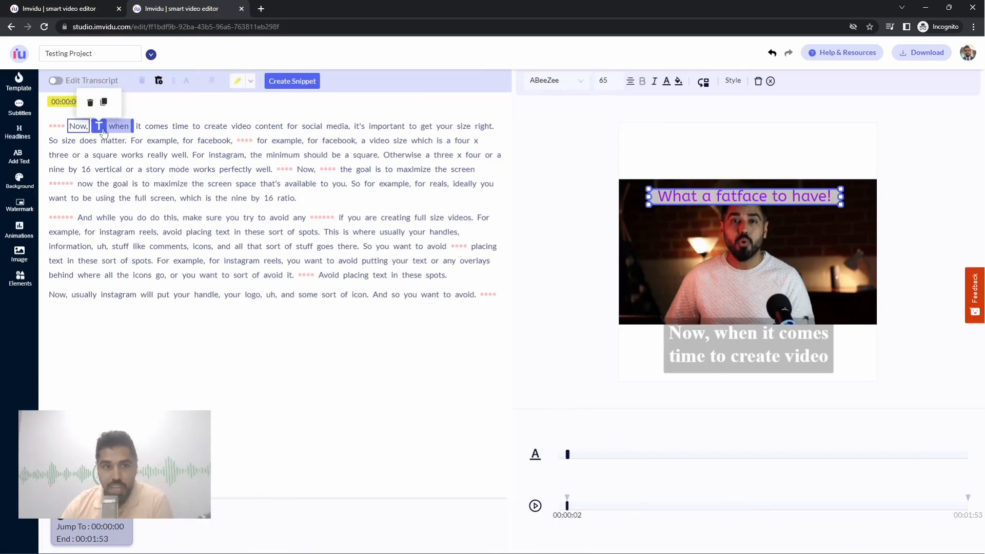
Step: Move the text overlay's transcript marker to before "for facebook" and on to just before "well." in "works really well"
mouse_move(101, 129)
left_click_drag(101, 130, 181, 150)
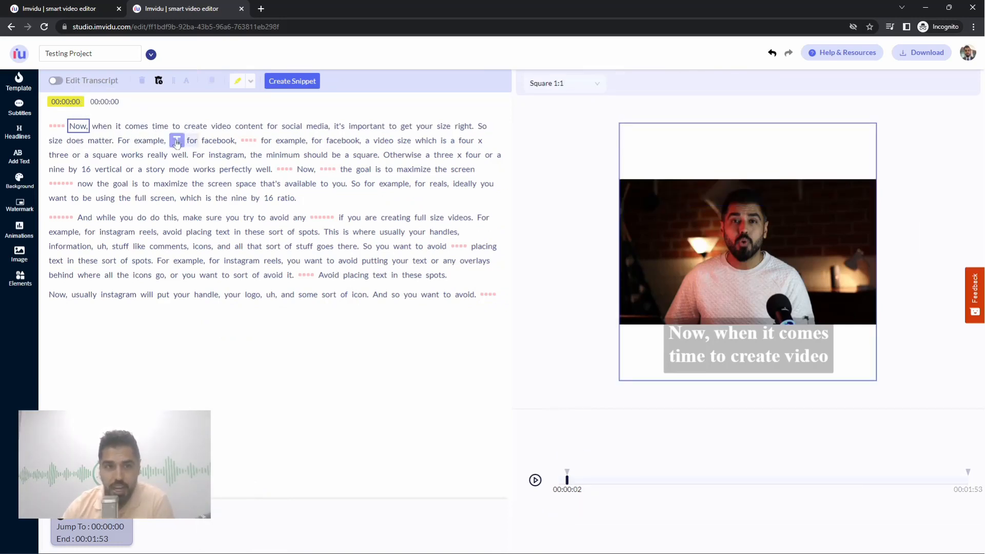
left_click(178, 142)
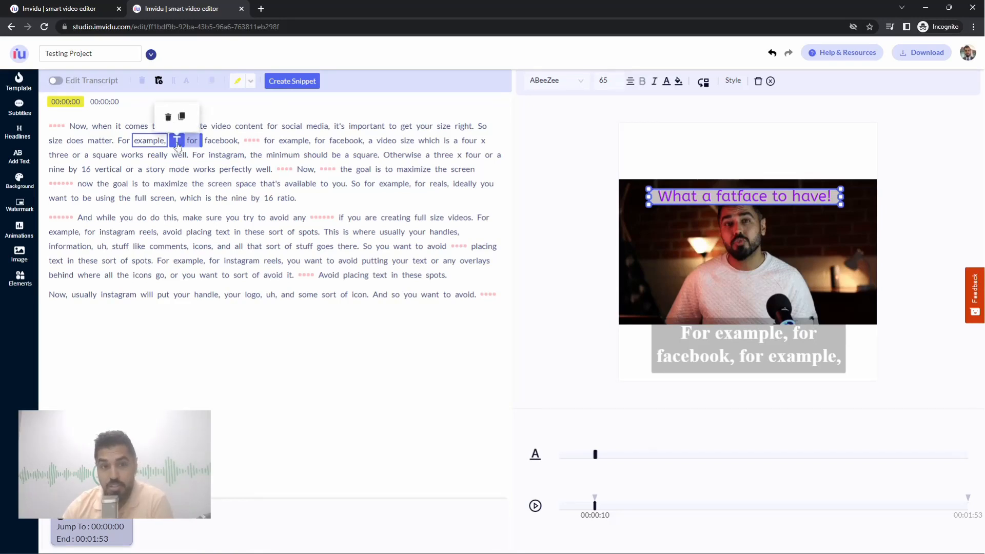
mouse_move(177, 142)
left_mouse_down()
mouse_move(213, 198)
mouse_move(145, 158)
left_mouse_up()
left_click(166, 201)
left_click(146, 158)
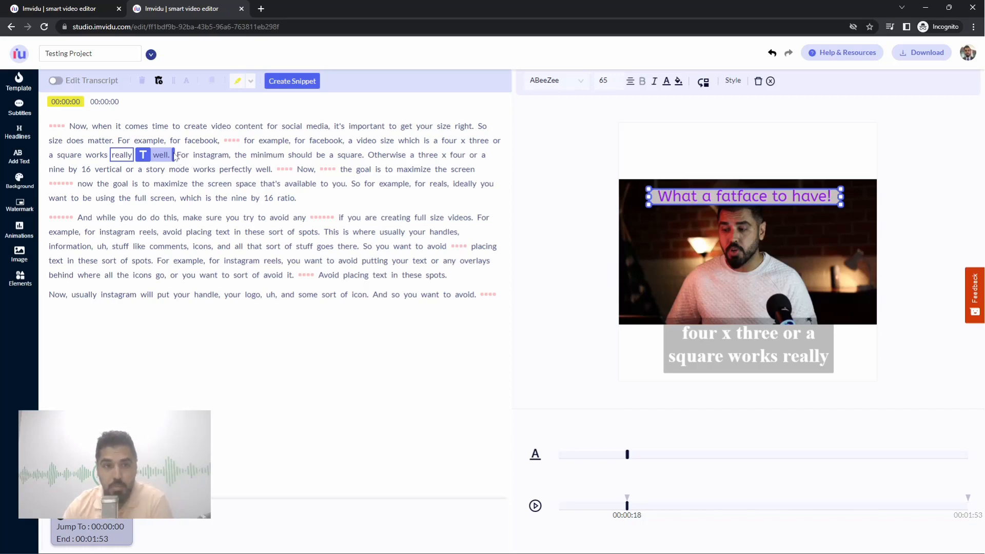
Step: Stretch the text overlay's duration so it spans the transcript from "for facebook" through "information, uh," in the second paragraph
left_click_drag(177, 155, 369, 280)
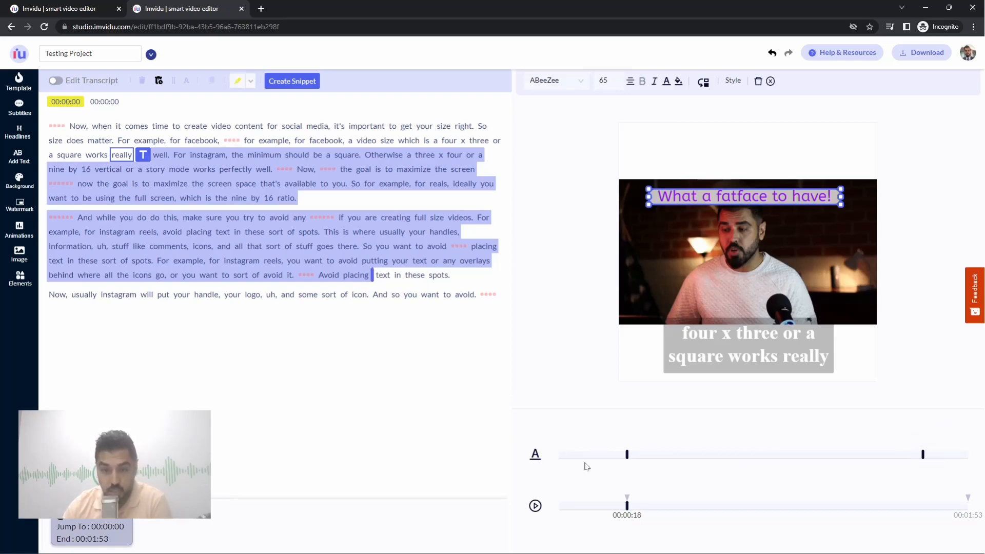
mouse_move(627, 455)
left_mouse_down()
mouse_move(564, 458)
mouse_move(764, 460)
mouse_move(594, 458)
left_mouse_up()
left_click_drag(923, 459, 802, 458)
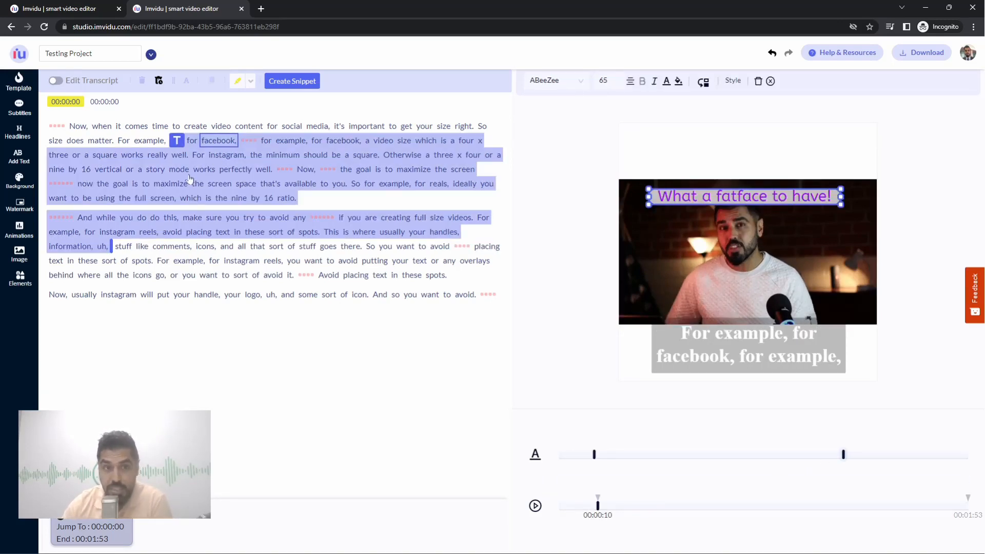
Step: Reselect the text overlay's marker after "For example," and examine the transcript range it covers
left_click(140, 146)
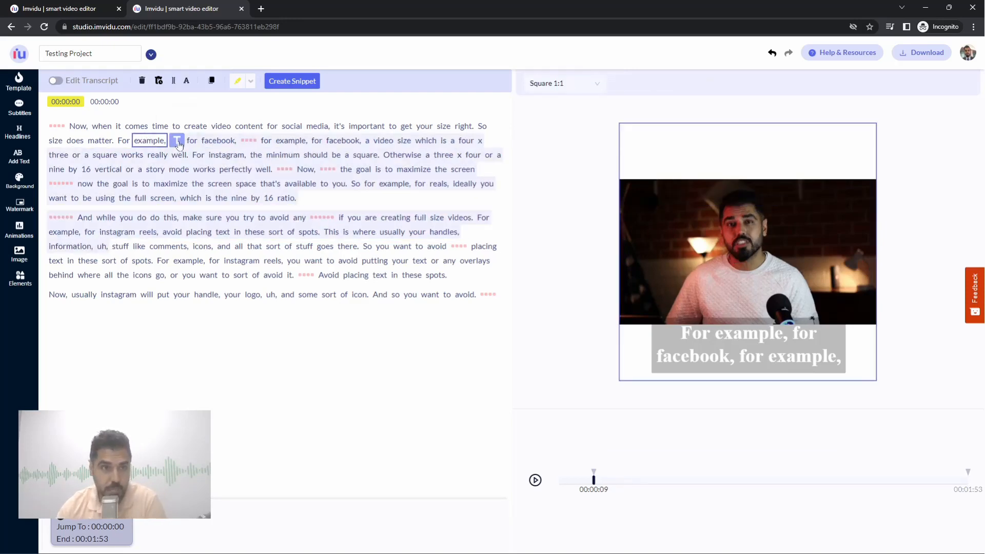
left_click(176, 140)
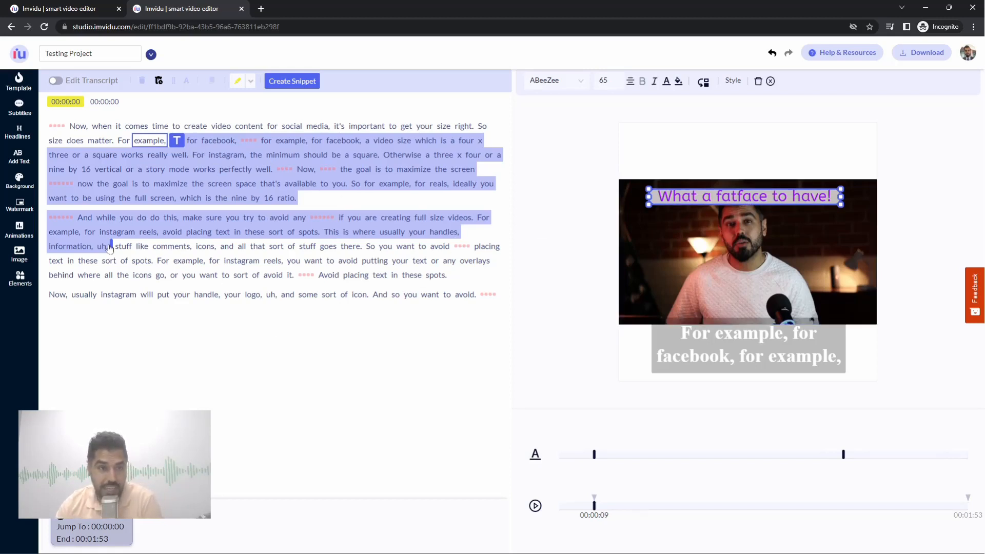
double_click(218, 308)
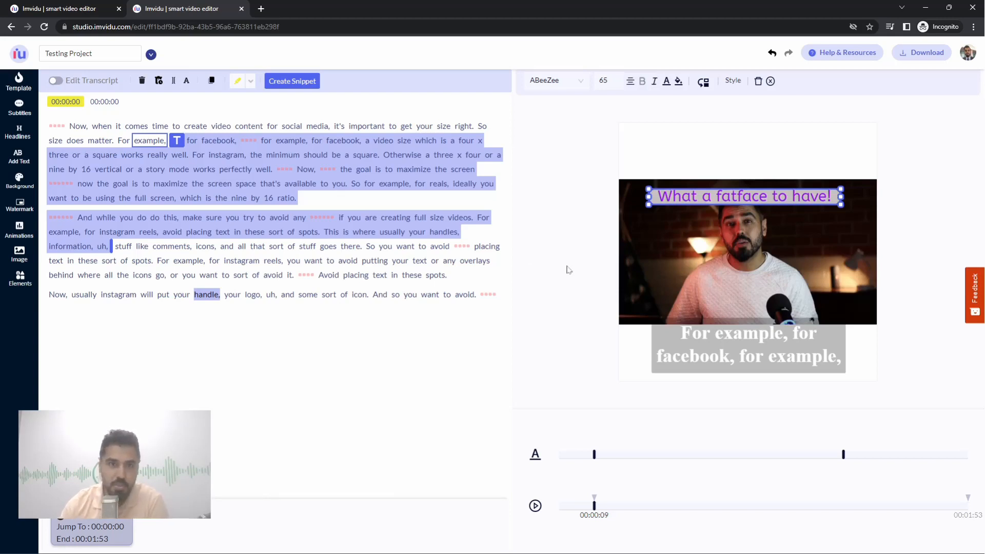
left_click(166, 146)
left_click(180, 143)
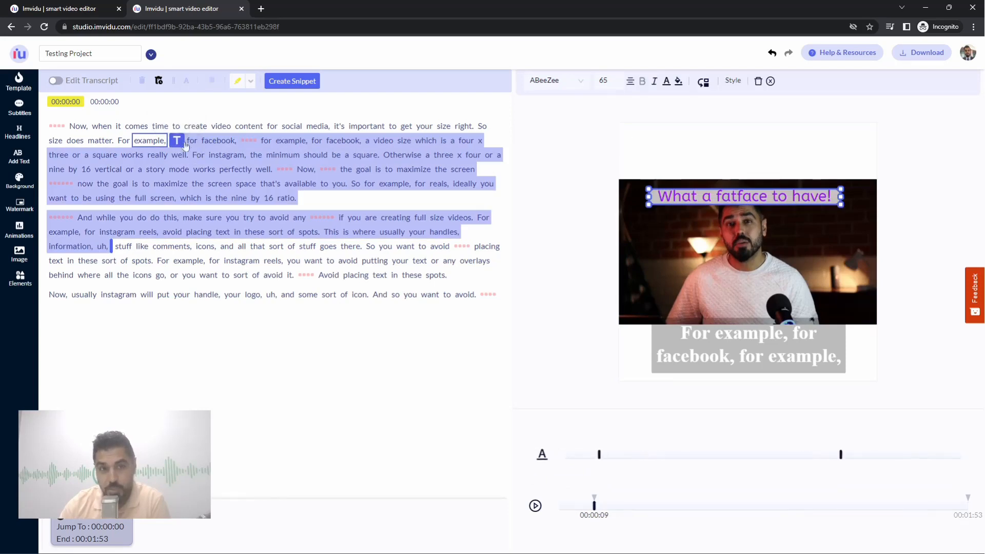
Step: Extend the text overlay's duration to cover the entire video, from the start to 00:01:53
mouse_move(179, 143)
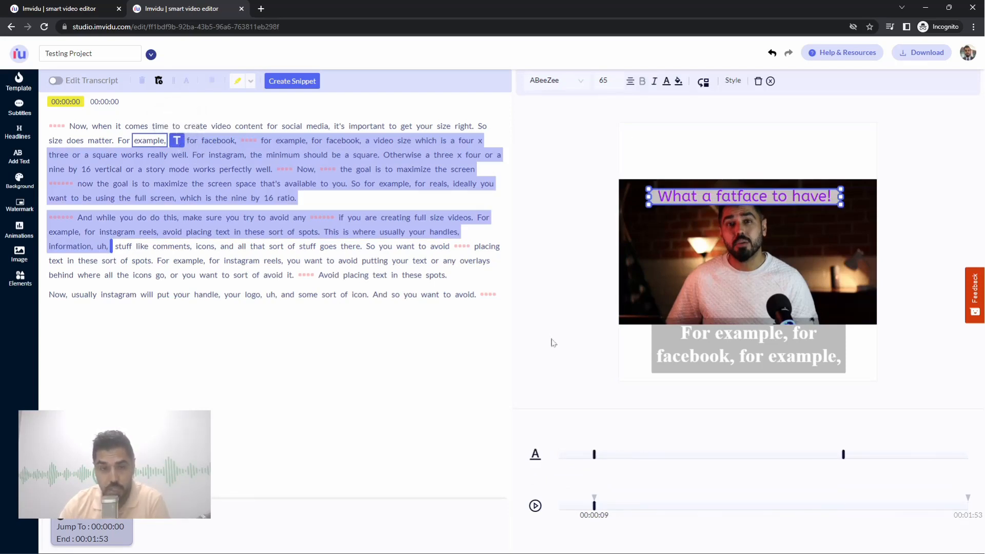
left_click_drag(593, 454, 559, 454)
mouse_move(844, 459)
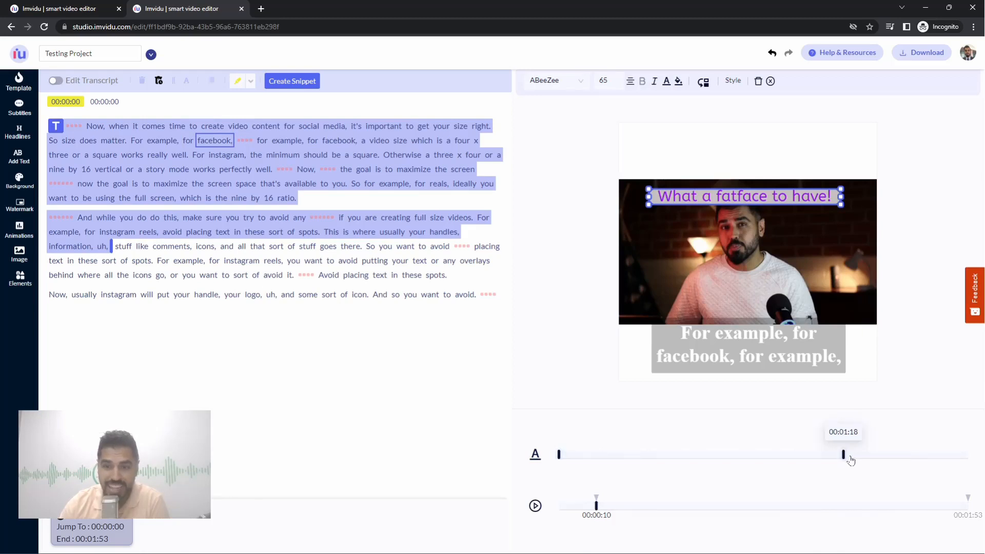
left_click_drag(850, 459, 975, 462)
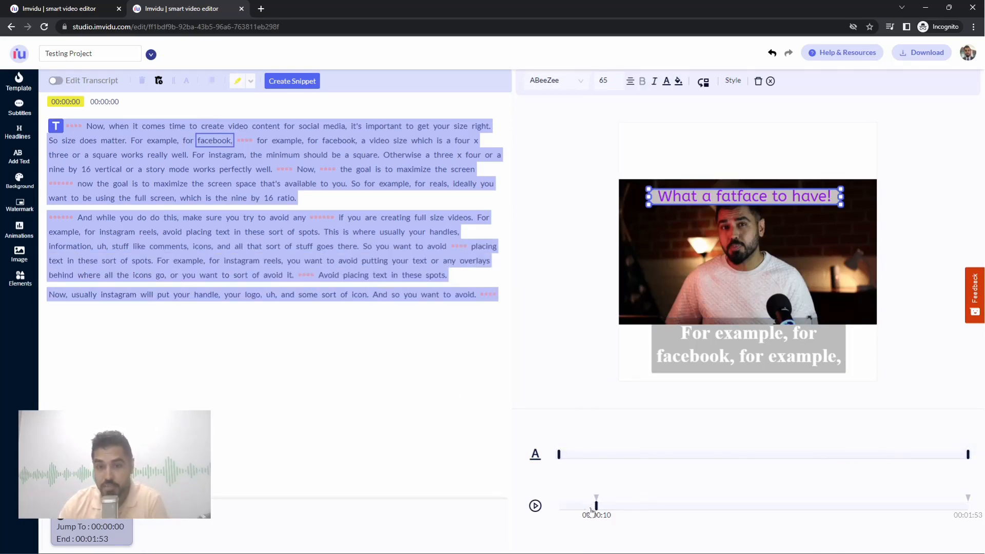
Step: Check the text overlay at several points through the second half of the video, up to about 00:01:47
left_click(753, 507)
left_click(827, 508)
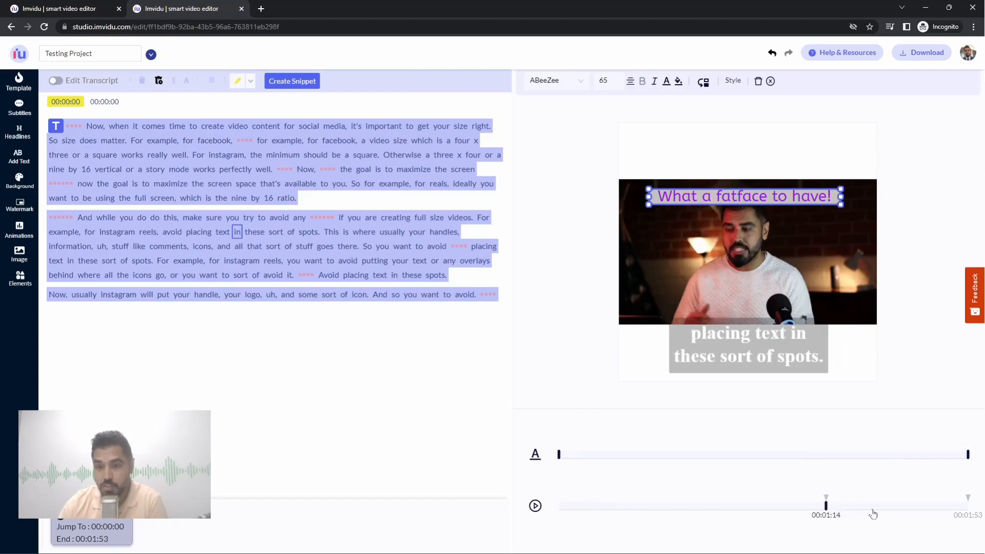
left_click(874, 511)
left_click(931, 510)
left_click(949, 509)
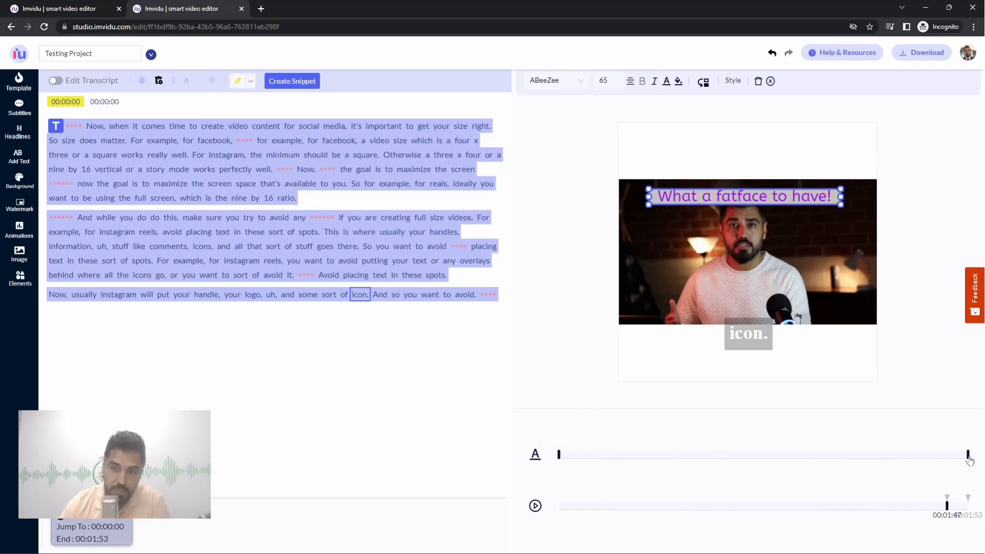
Step: Shorten the text overlay to run from about 00:00:28 to 00:01:13, ending after "avoid placing text in" in the transcript
left_click_drag(969, 455, 827, 455)
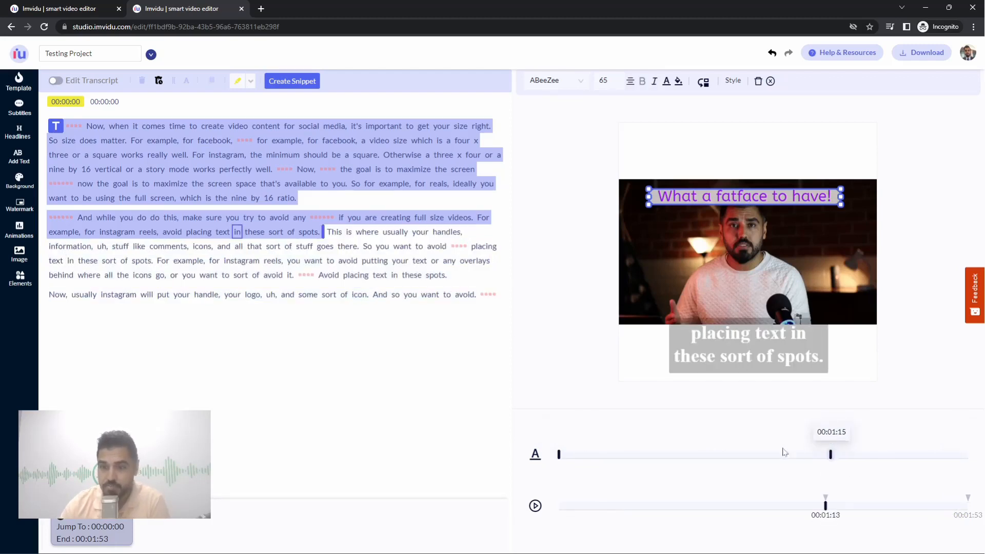
left_click_drag(561, 455, 662, 455)
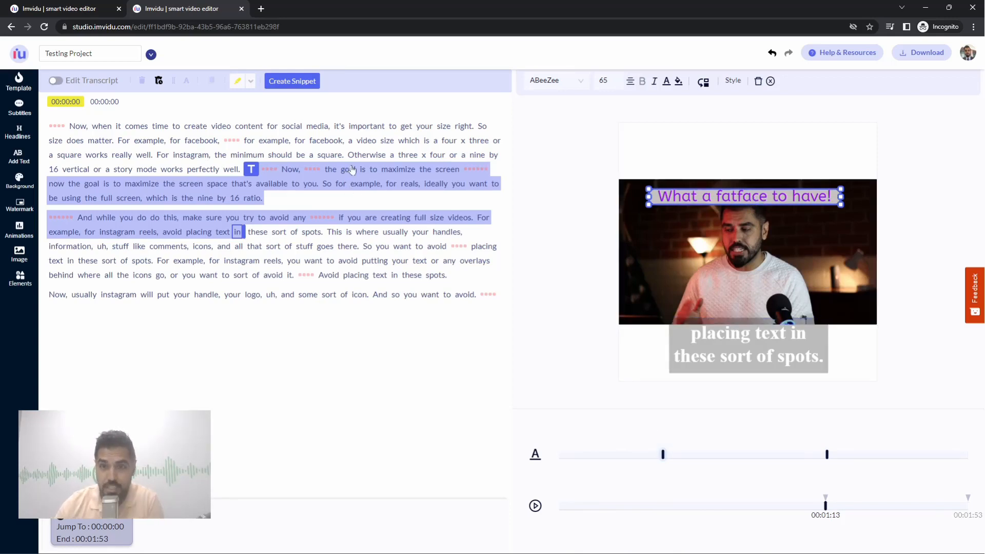
Step: Browse the headline styles and add the "Suez One Line" headline to the video
left_click(19, 132)
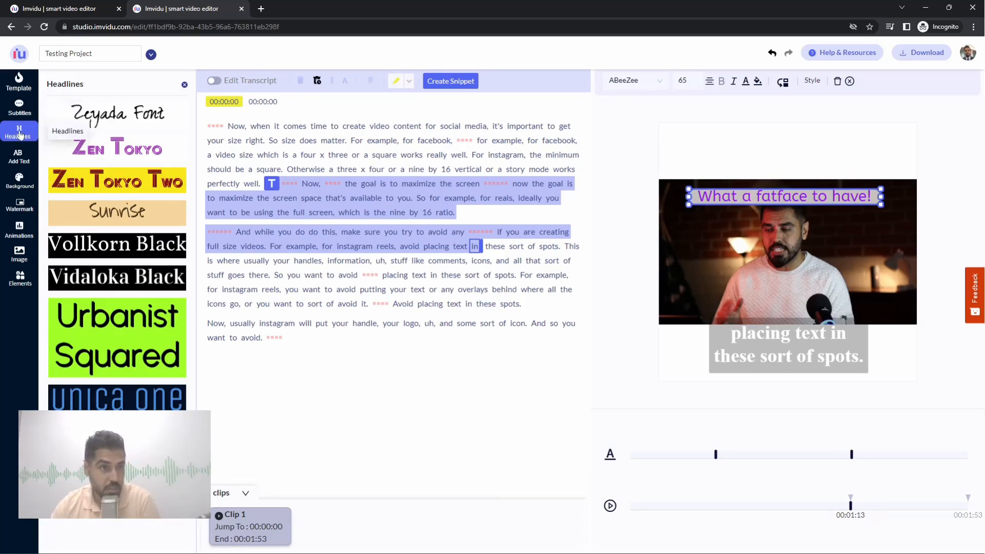
scroll(119, 270, "down", 4)
scroll(119, 269, "down", 3)
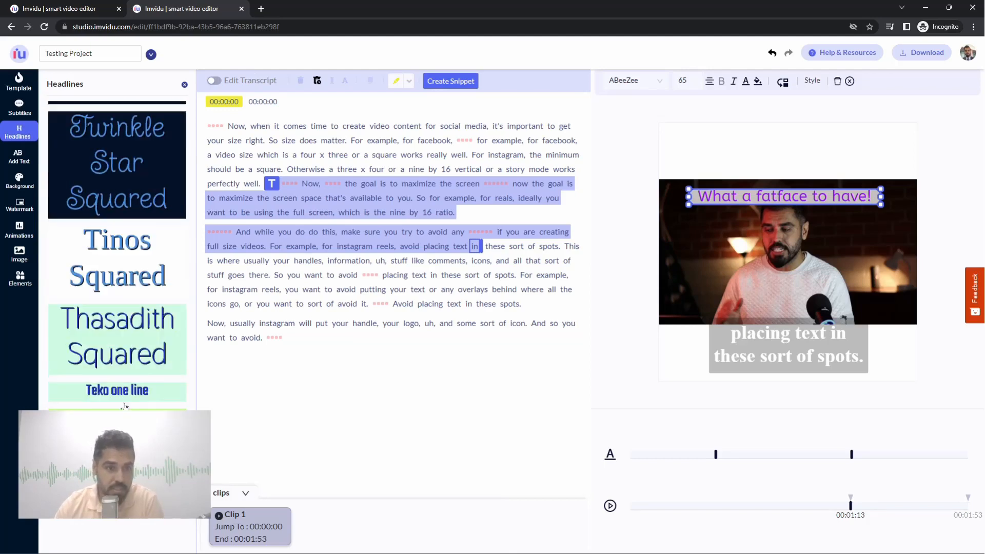
scroll(125, 407, "down", 6)
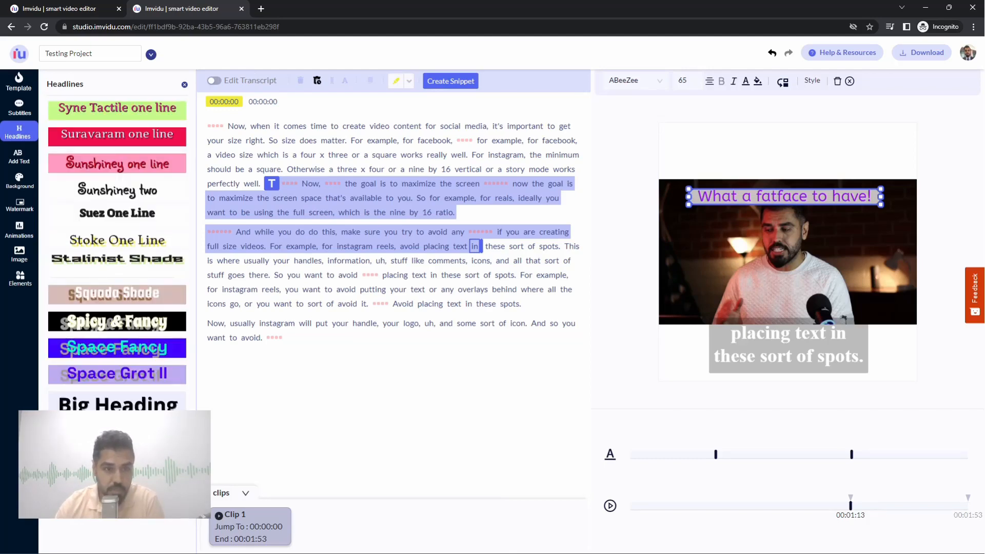
scroll(138, 403, "down", 5)
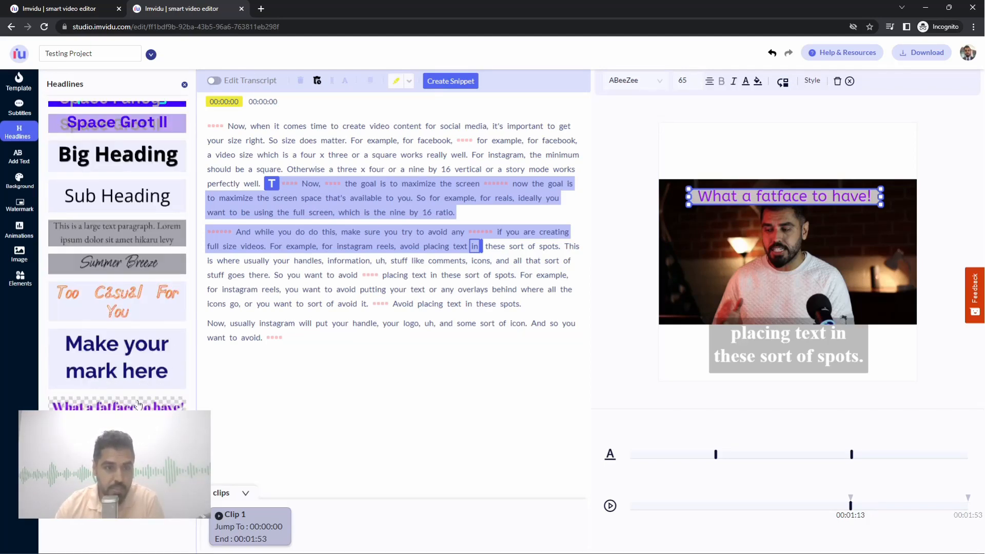
scroll(121, 267, "up", 4)
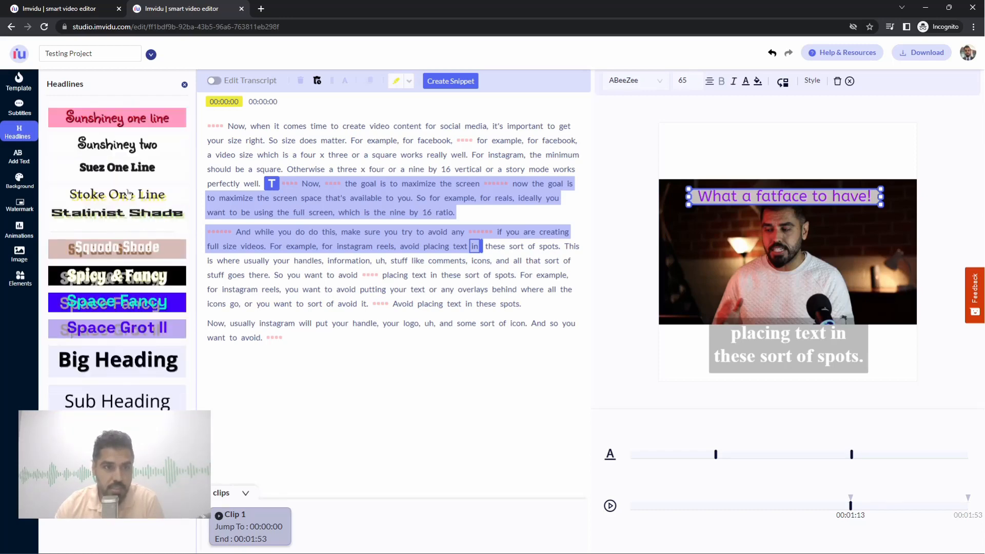
scroll(123, 215, "up", 2)
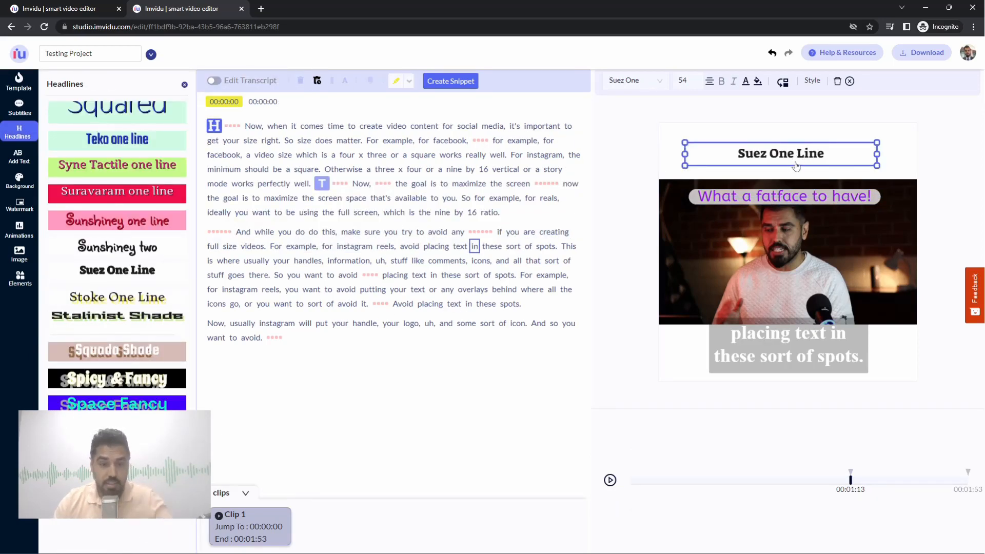
Step: Replace the headline text with "My Headline Is Added" and centre it horizontally above the video
double_click(795, 166)
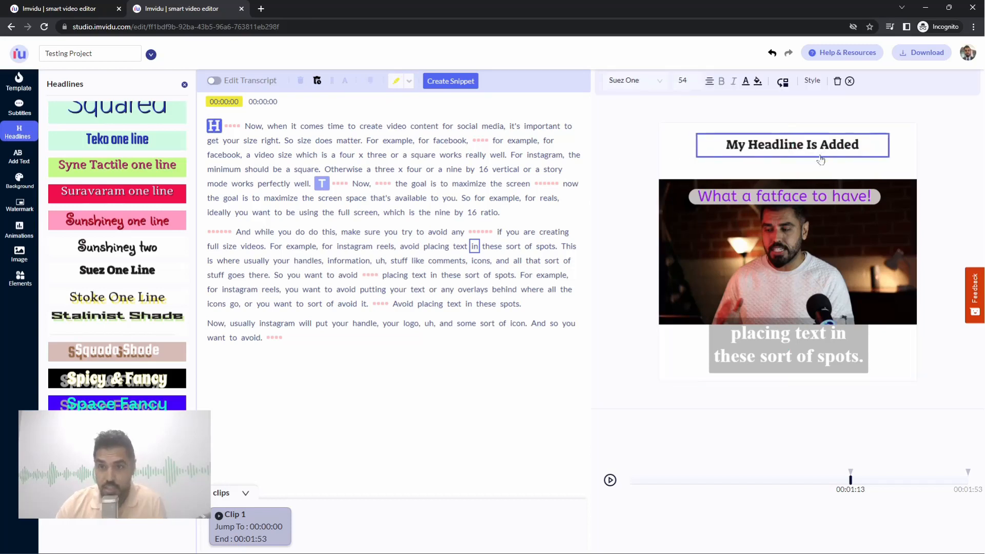
left_click_drag(811, 162, 819, 163)
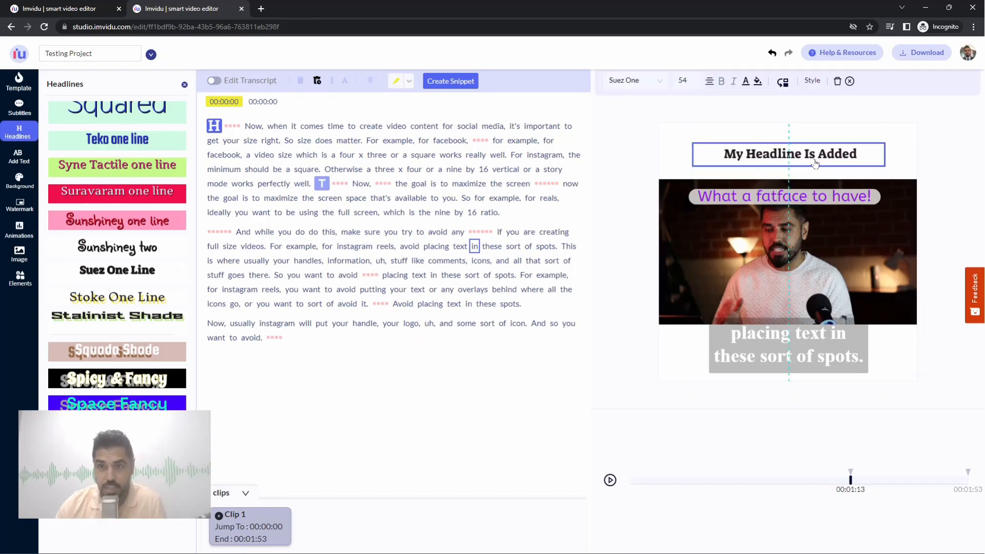
Step: Review the headline's background, stroke, shadow and spacing styling options, and close them without changes
mouse_move(224, 128)
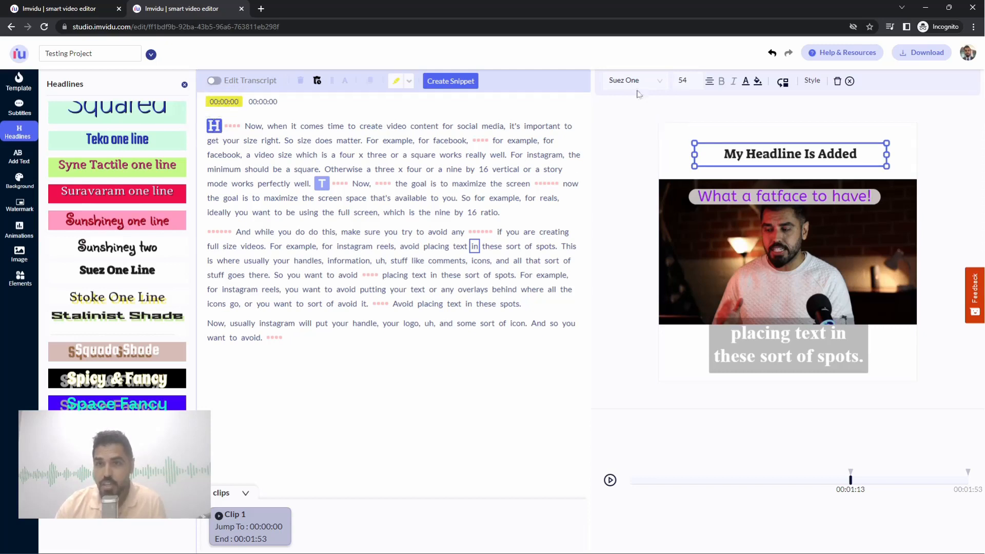
left_click(813, 82)
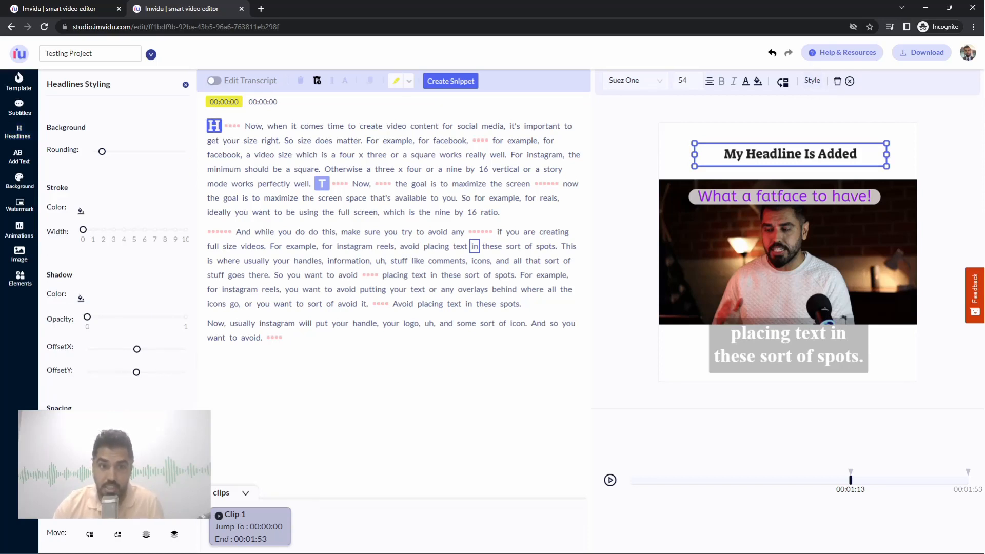
left_click(186, 85)
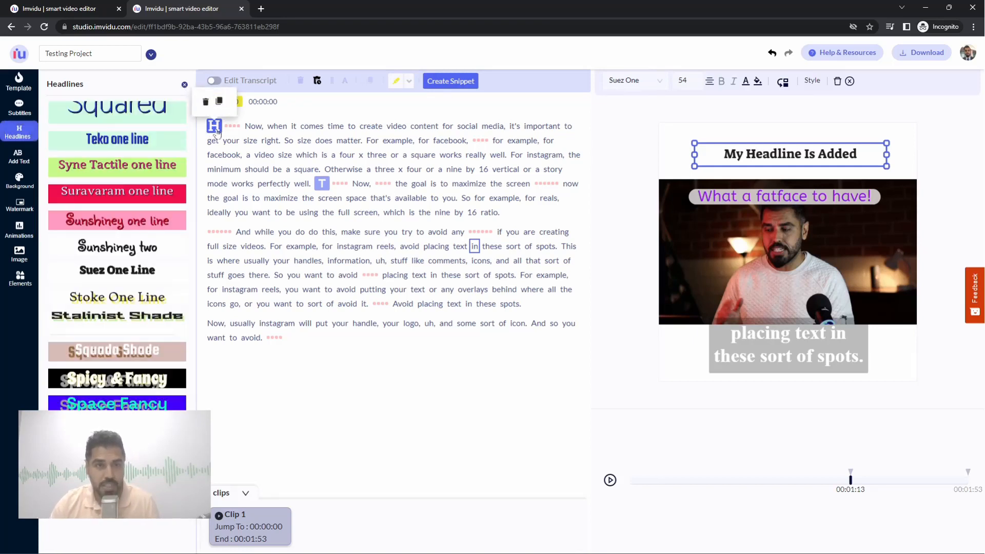
Step: Compare the text overlay's transcript range with the headline's marker, and jump to the first word "Now,"
mouse_move(324, 190)
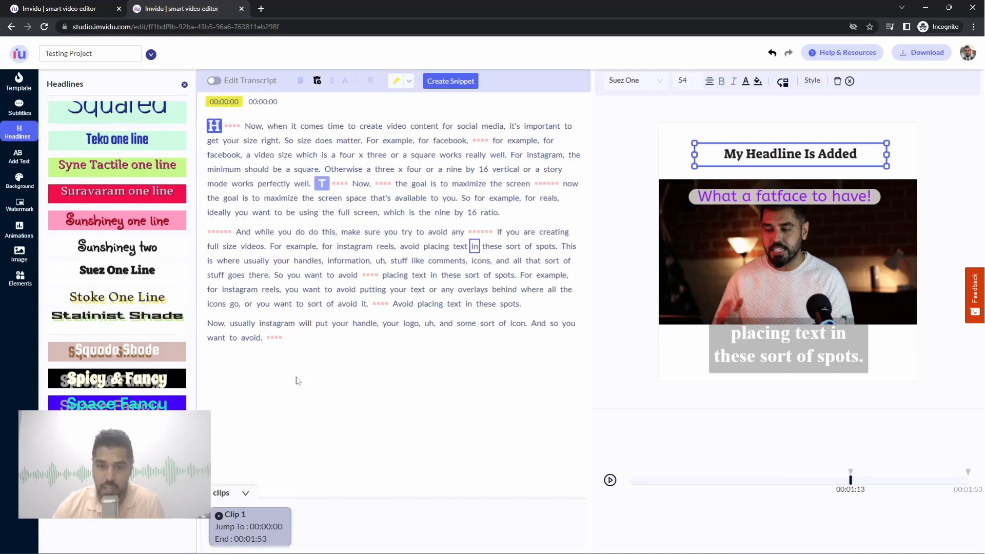
left_click(321, 185)
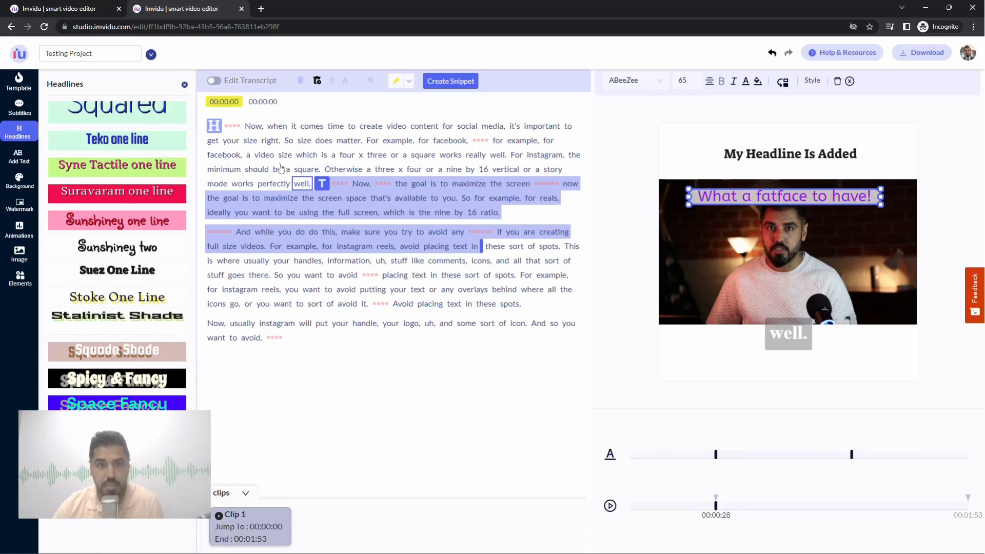
mouse_move(214, 126)
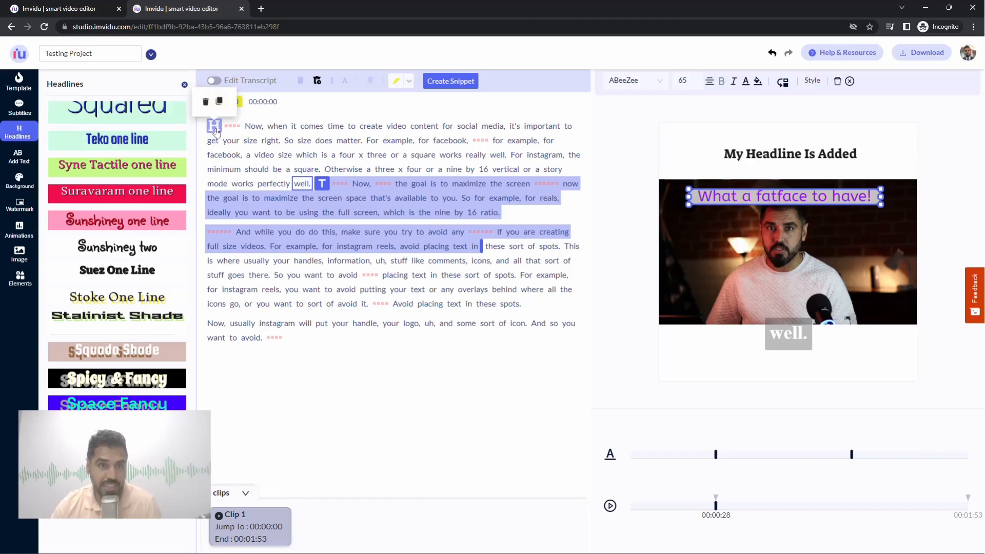
left_click(256, 127)
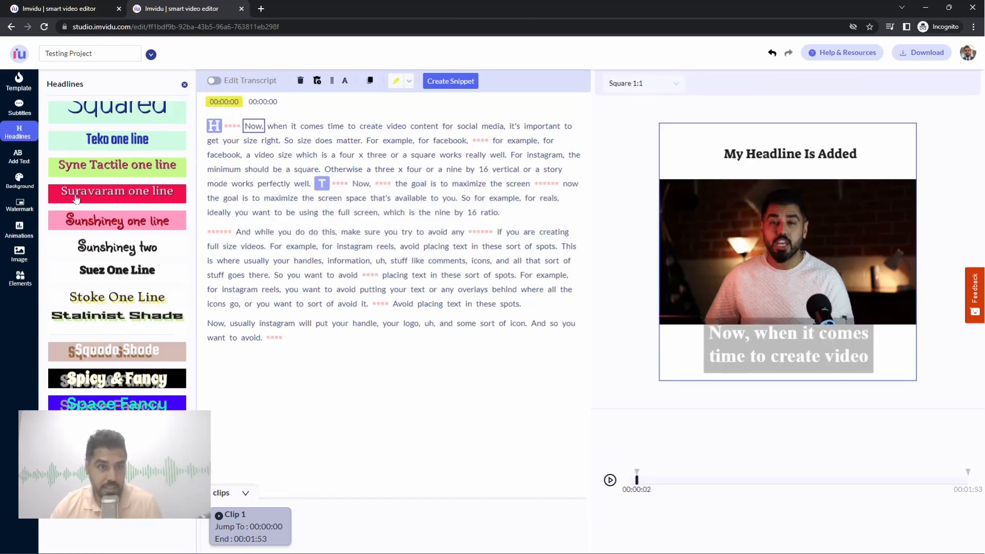
Step: Look through the available animations, watermark logos and headline styles, and close them
left_click(19, 229)
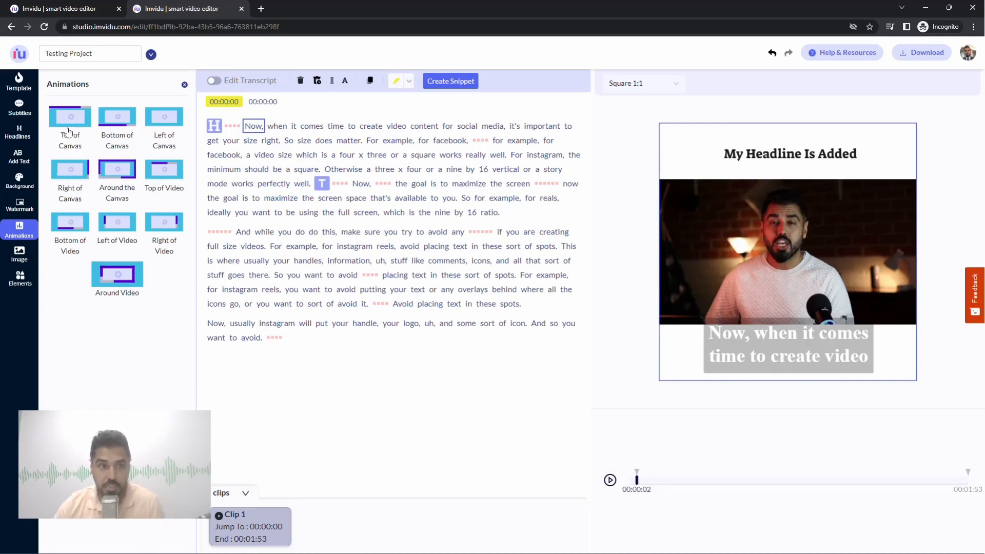
left_click(20, 205)
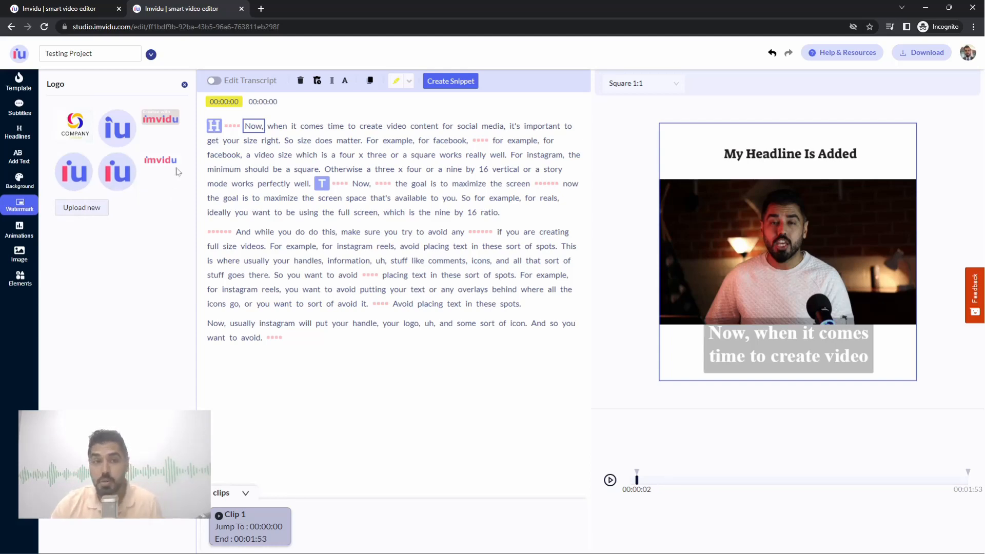
left_click(184, 85)
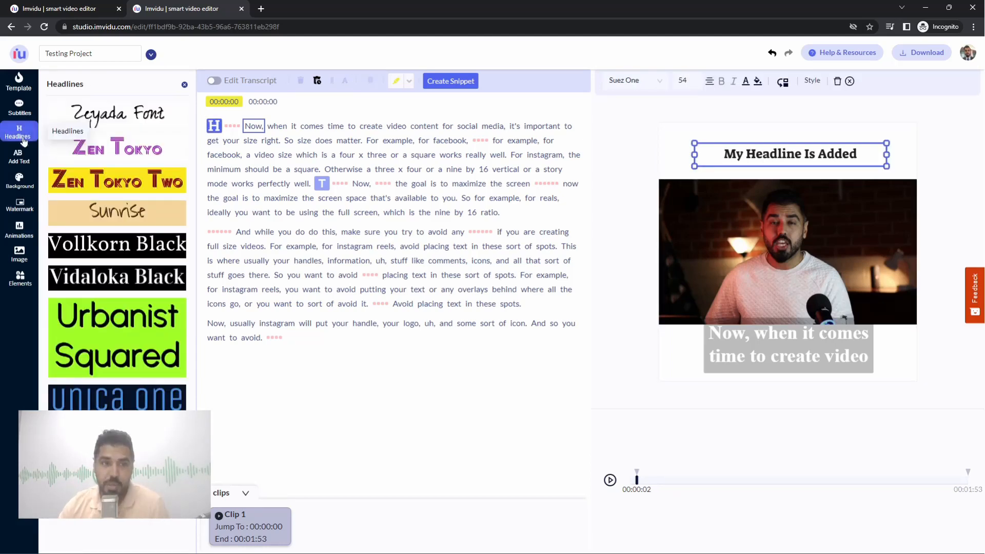
left_click(184, 84)
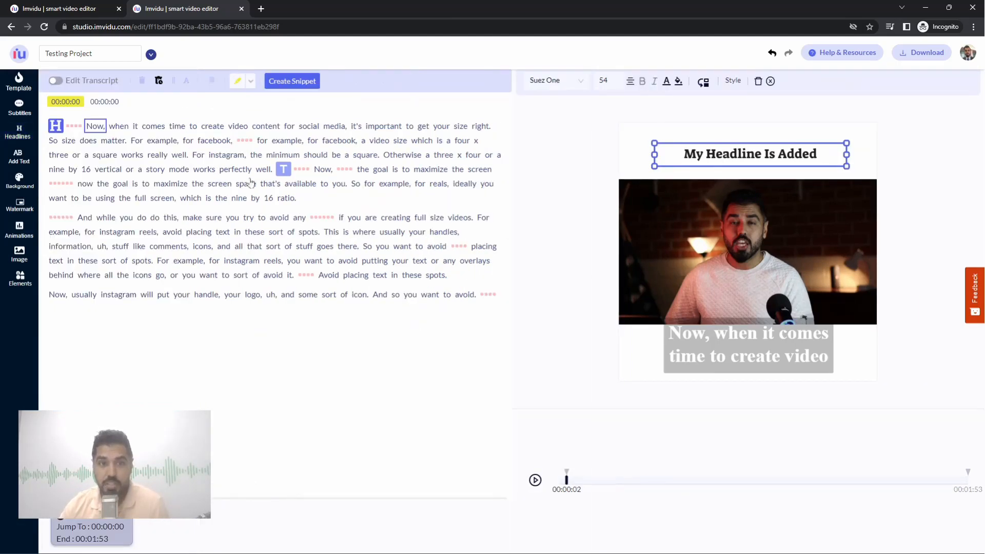
Step: Duplicate the text overlay's marker after "well." and move the copy to after "nine" in "nine by 16 ratio"
left_click(286, 174)
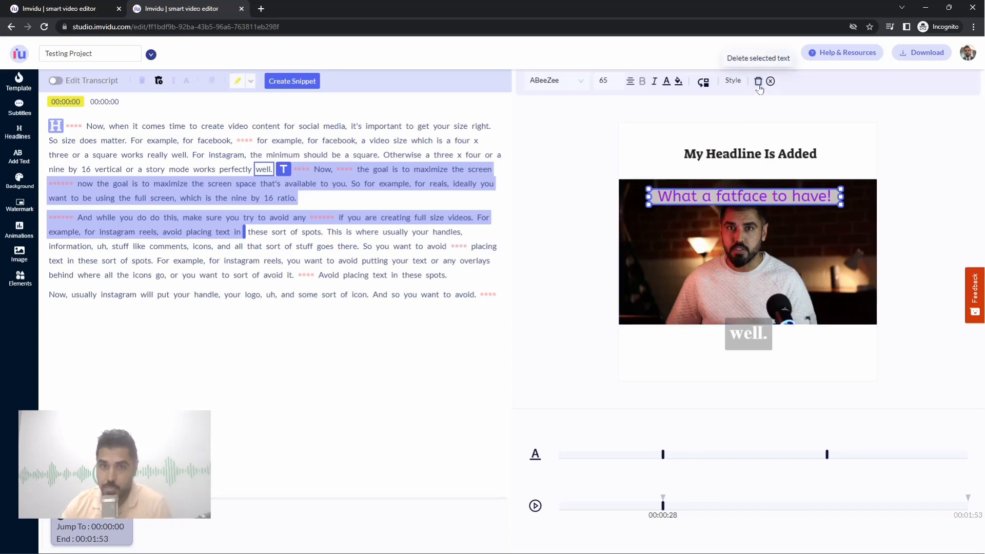
mouse_move(283, 176)
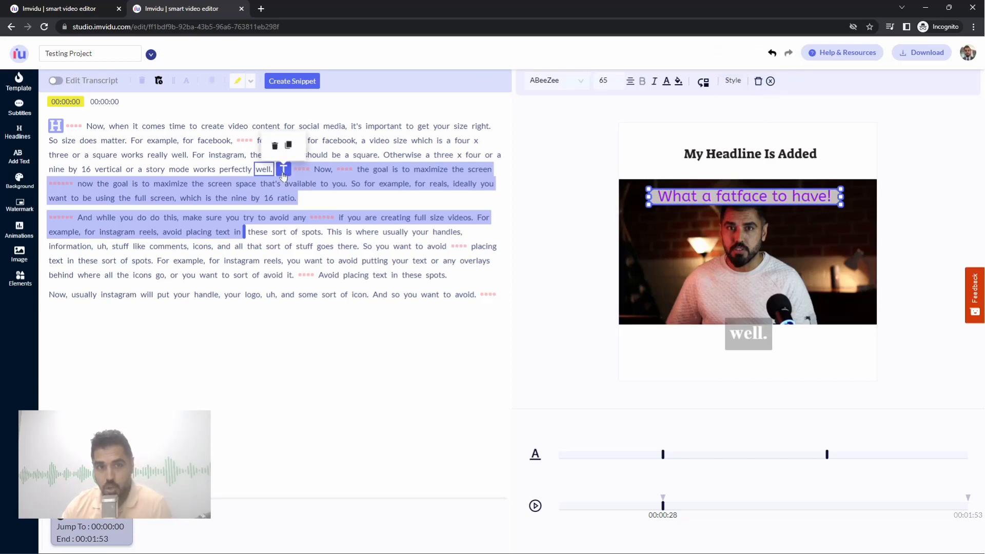
left_click(289, 146)
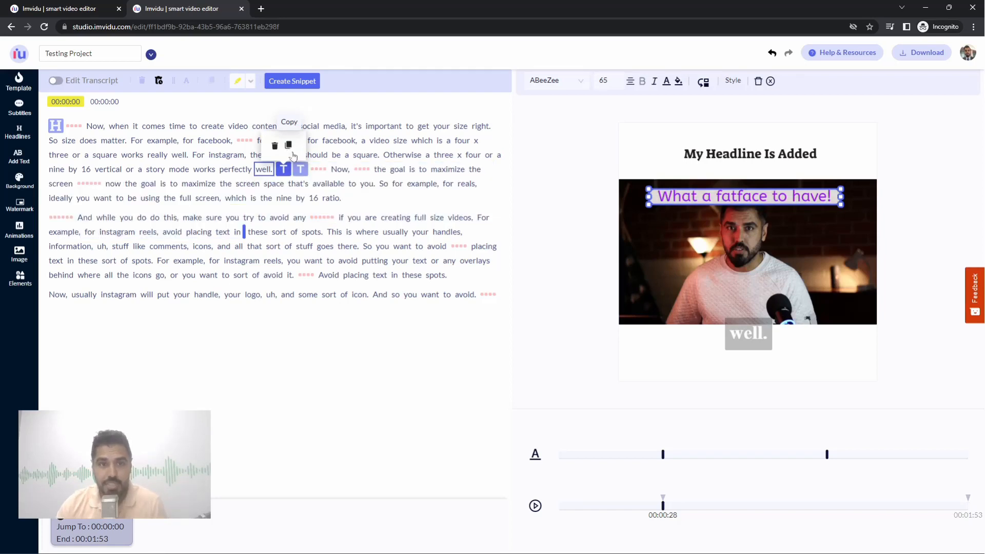
left_click(301, 172)
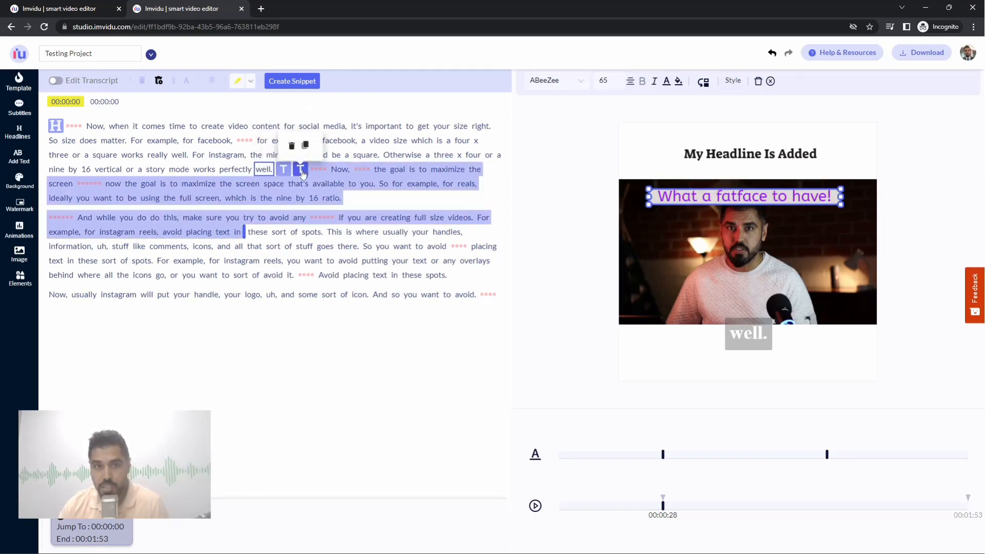
mouse_move(301, 172)
left_mouse_down()
mouse_move(302, 203)
mouse_move(265, 199)
left_mouse_up()
left_click(263, 199)
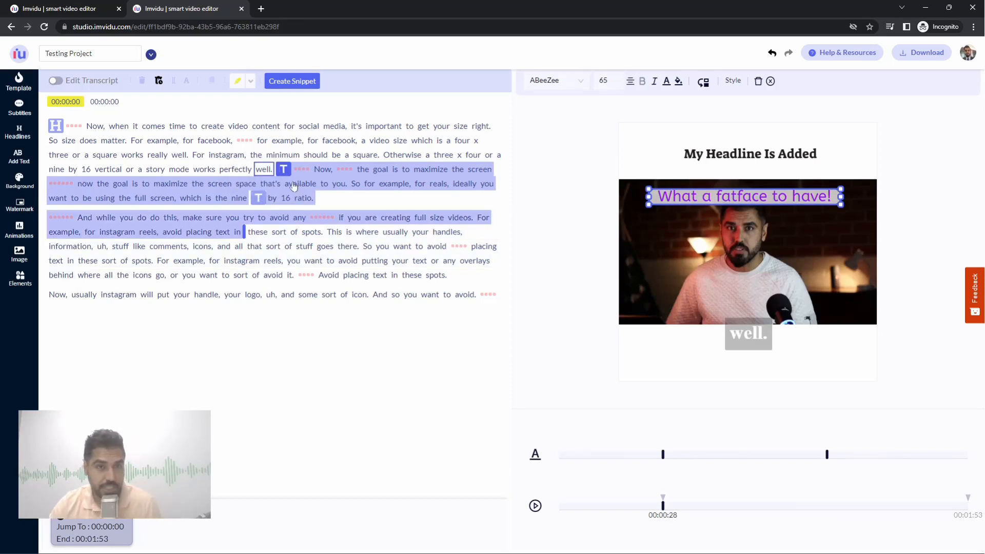
Step: Try to duplicate the headline, and delete the copied text overlay placed after "nine"
left_click(60, 128)
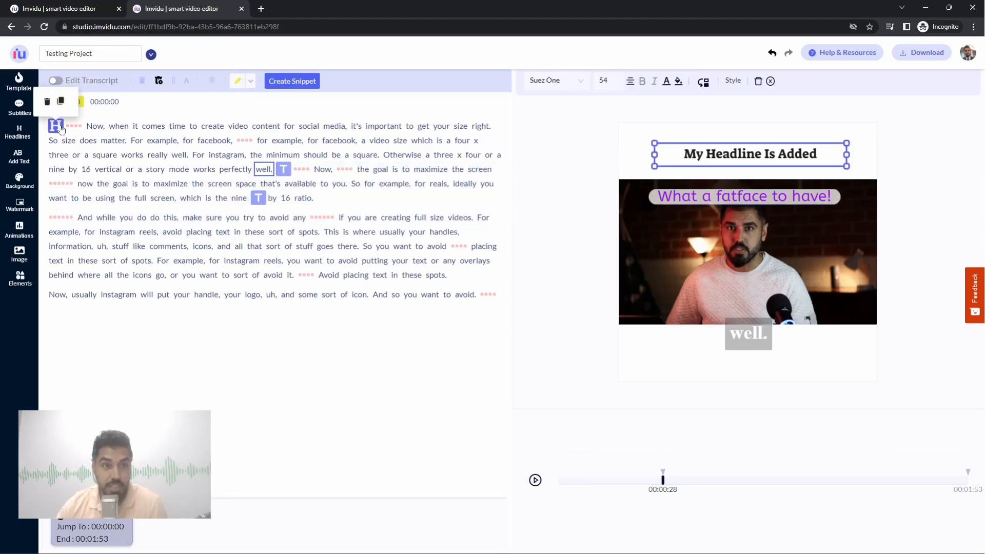
left_click(62, 103)
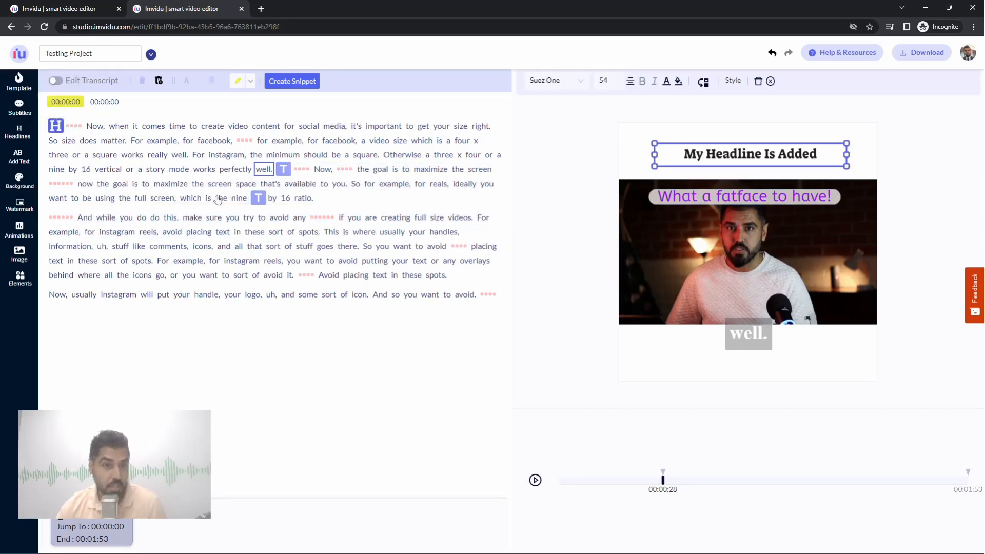
left_click(257, 199)
left_click(249, 174)
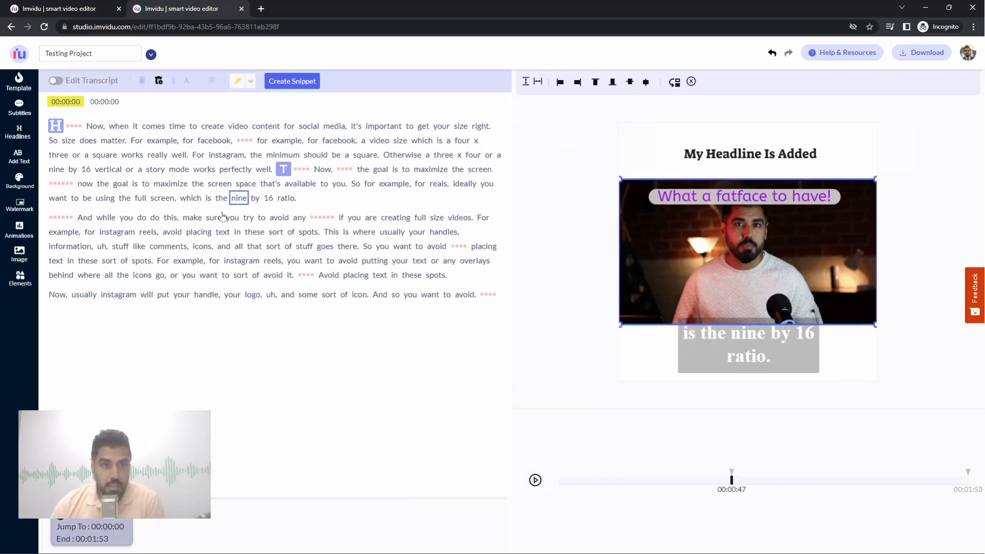
Step: Add a reversed Top of Canvas progress bar and scrub the timeline to 00:01:32 to preview it
left_click(20, 229)
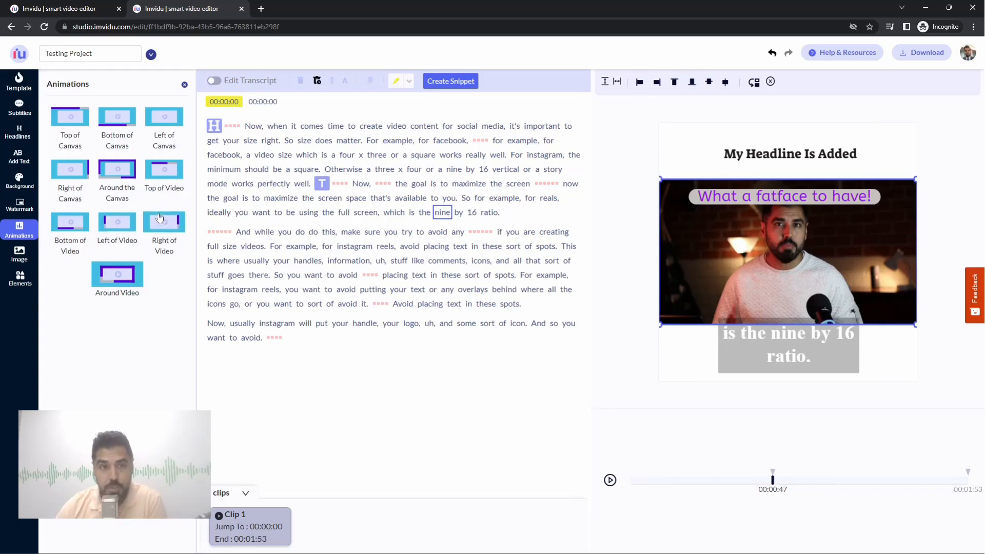
left_click(71, 121)
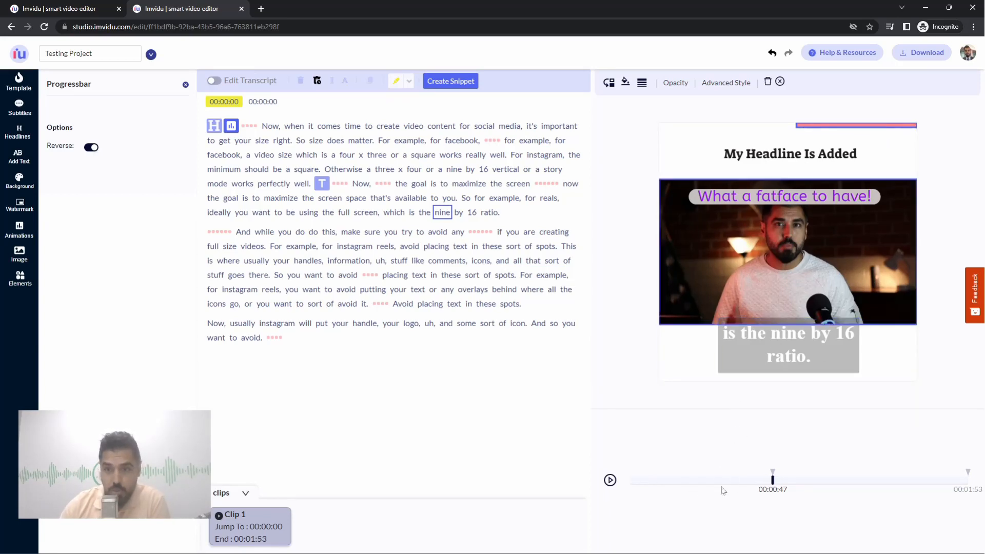
left_click(749, 481)
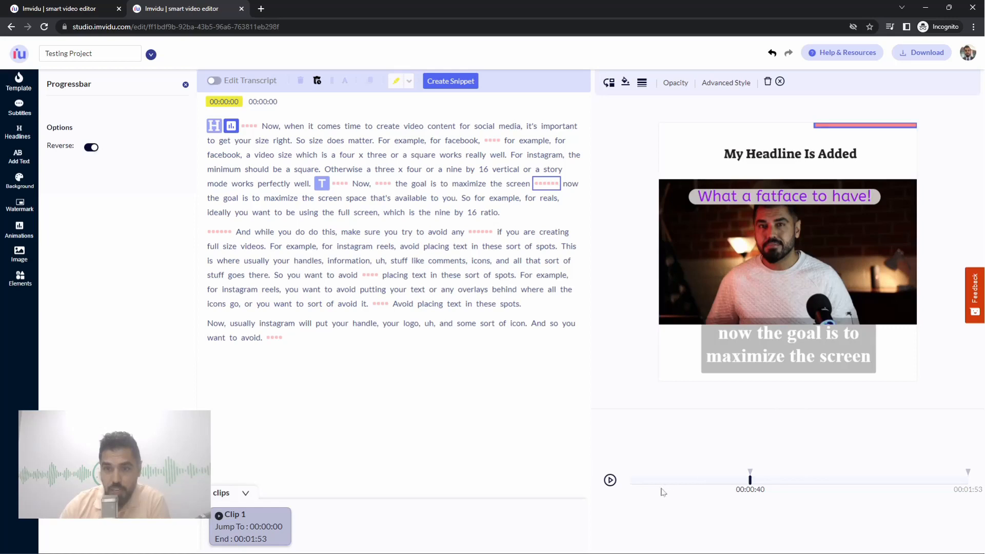
left_click_drag(648, 482, 907, 483)
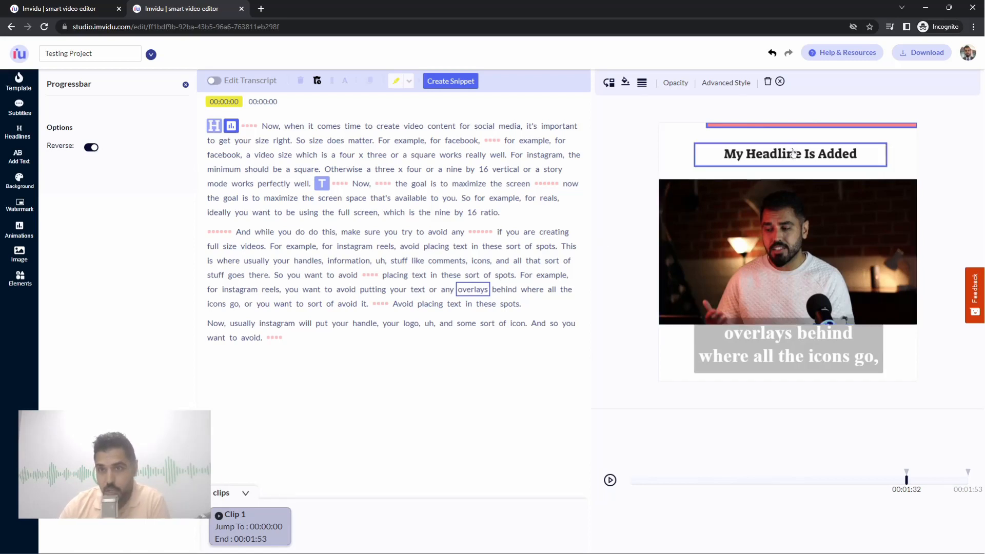
mouse_move(233, 126)
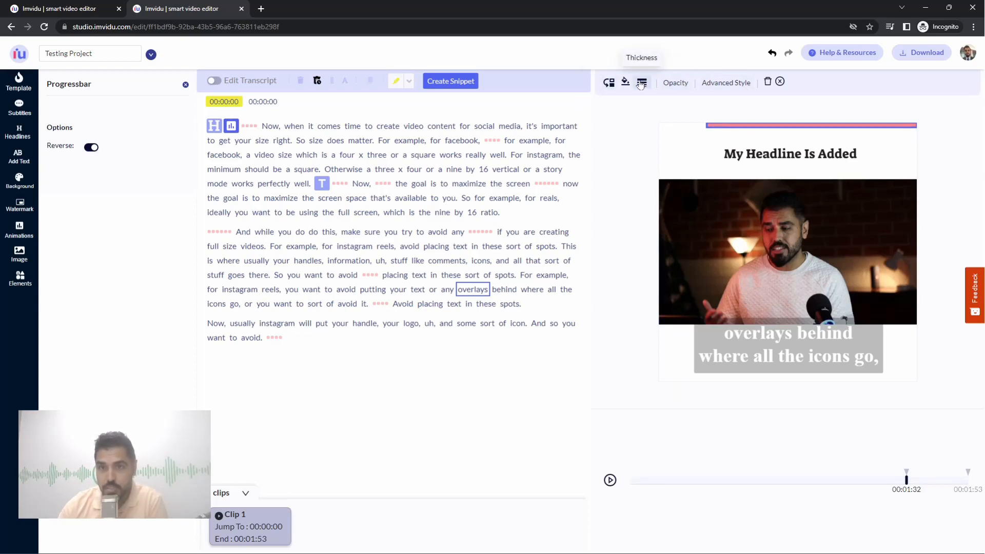
Step: Recolor the progress bar above the headline purple (RGB 189, 16, 224)
left_click(610, 84)
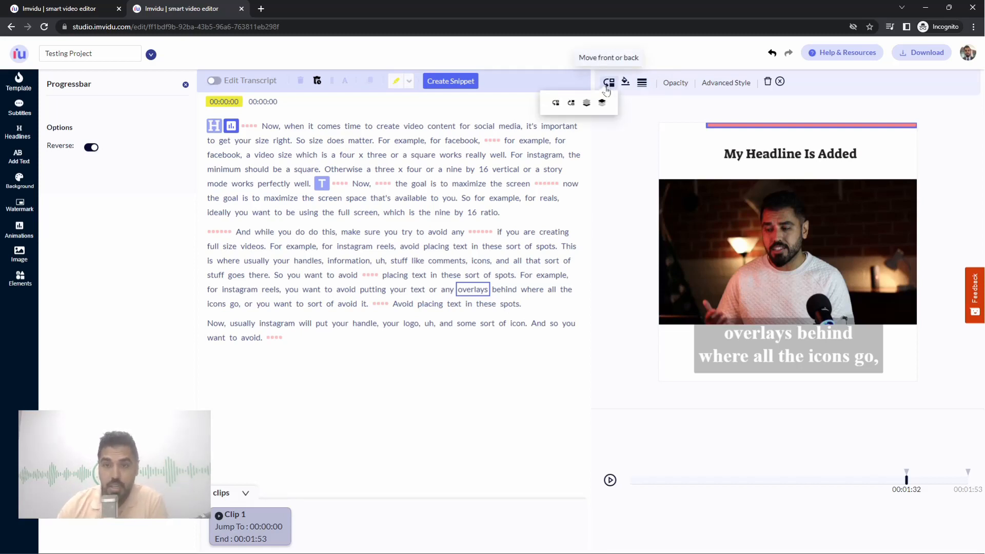
left_click(626, 81)
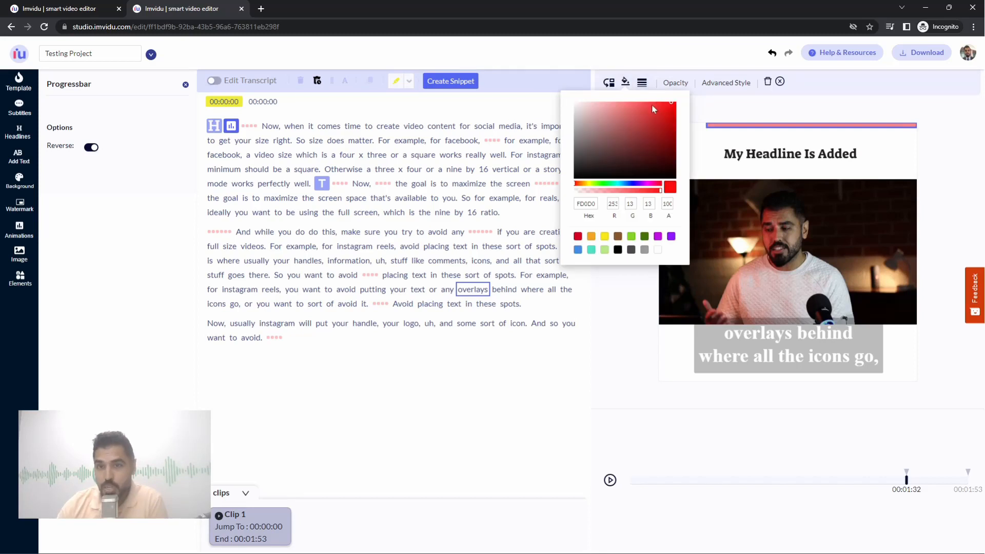
left_click(657, 236)
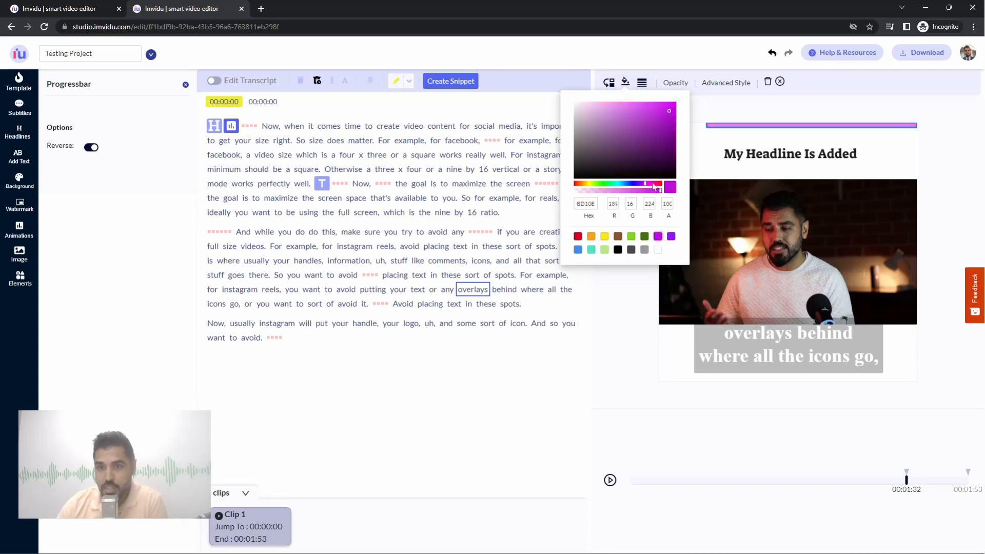
left_click(740, 115)
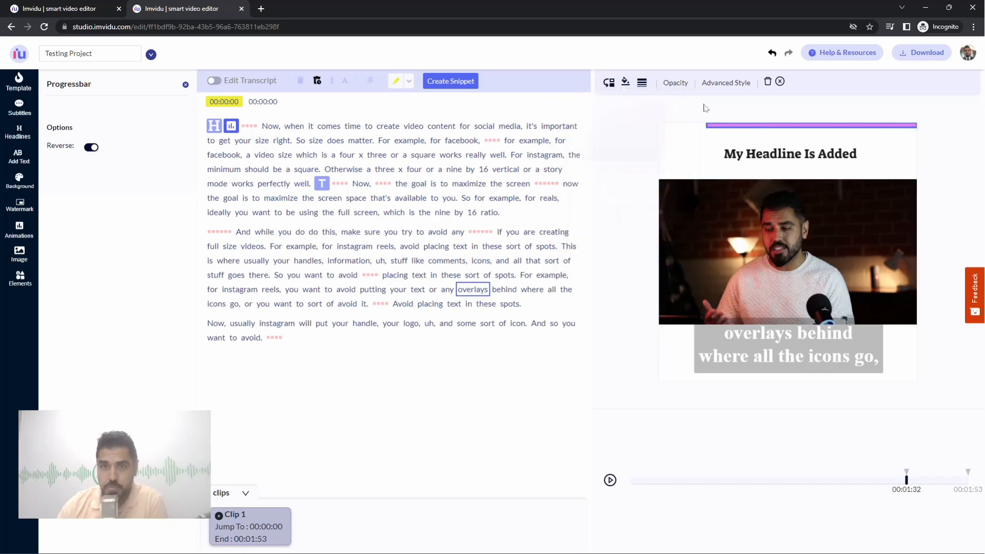
Step: Make the purple progress bar thicker, reaching nearly down to the headline, and lower its opacity to a pale tint
left_click(642, 82)
left_click_drag(613, 121, 660, 111)
left_click(683, 84)
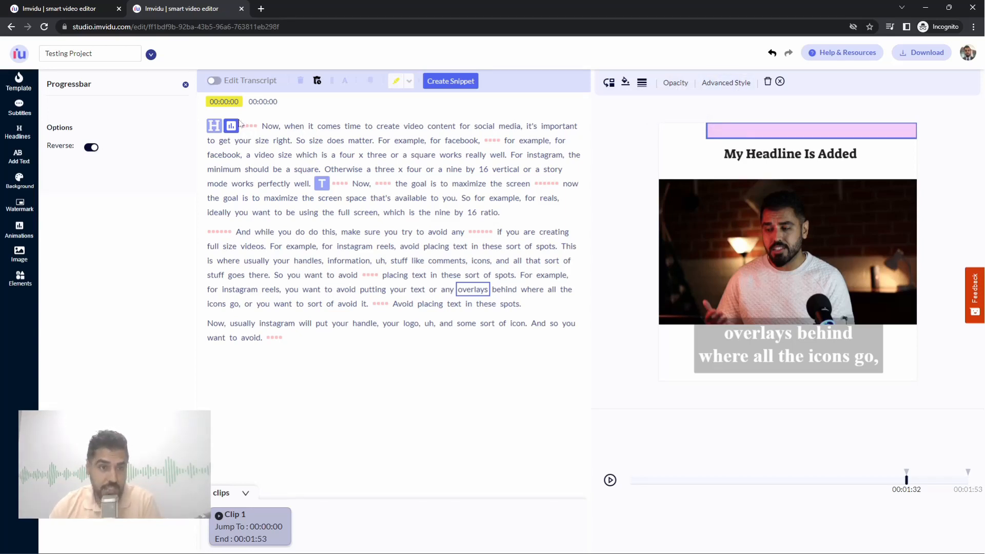
Step: Add a Bottom of Video progress bar and jump to the word "size" in "get your size right"
left_click(185, 85)
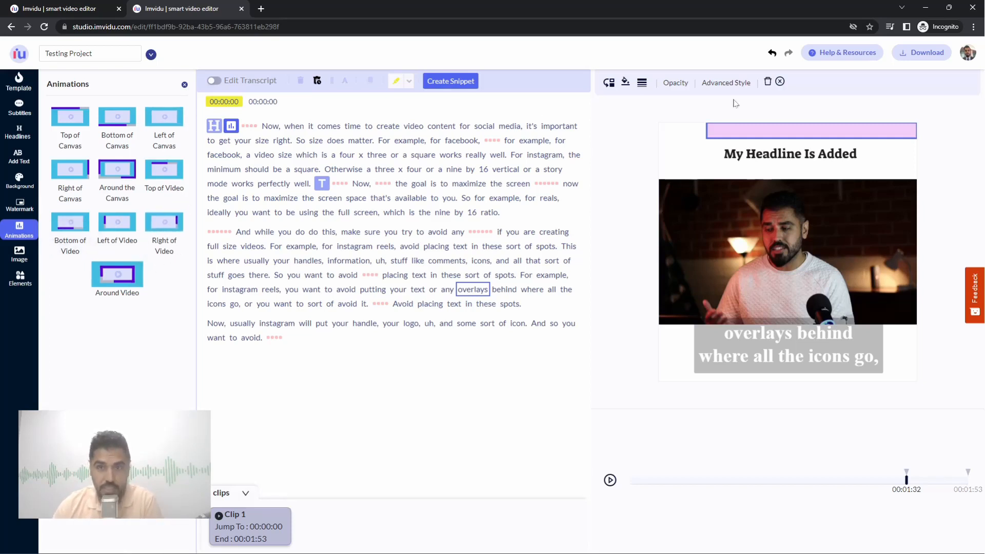
left_click(80, 225)
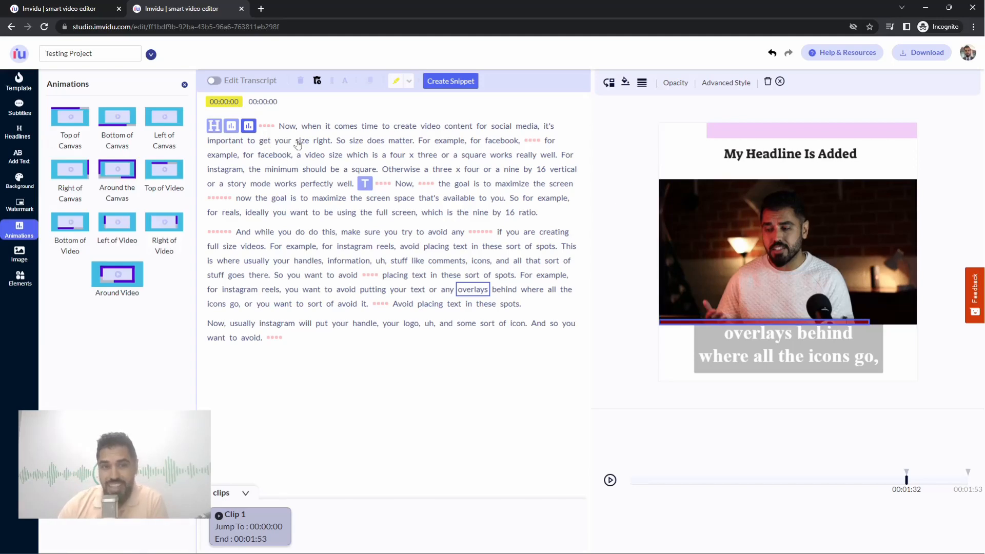
left_click(301, 142)
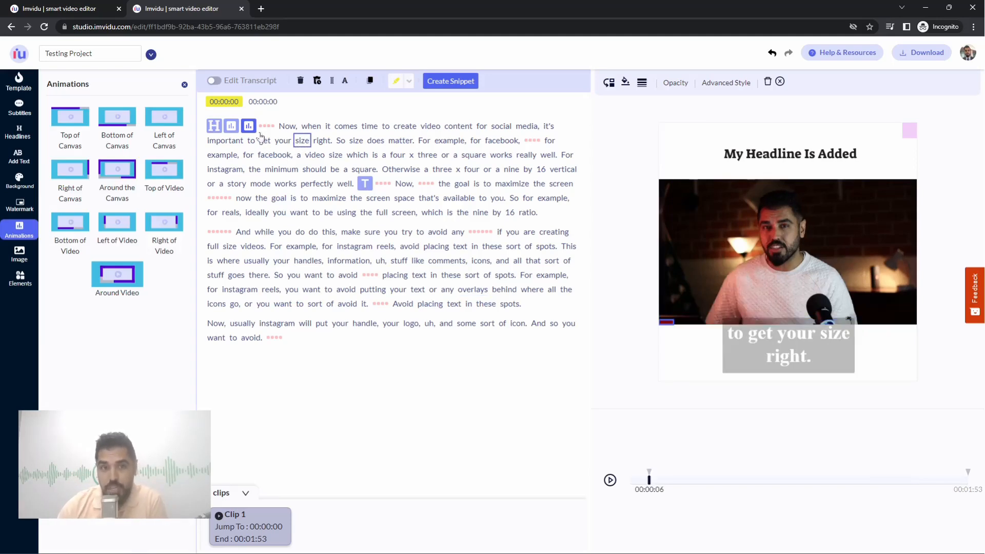
Step: Compare the delete and duplicate options on the markers of the progress bars and the text overlay
mouse_move(248, 129)
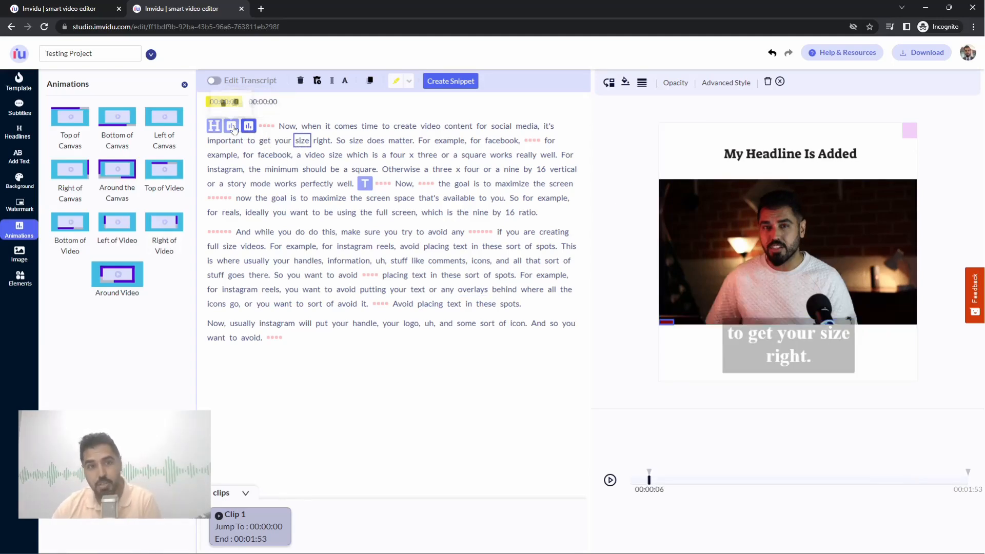
left_click(247, 127)
left_click(248, 129)
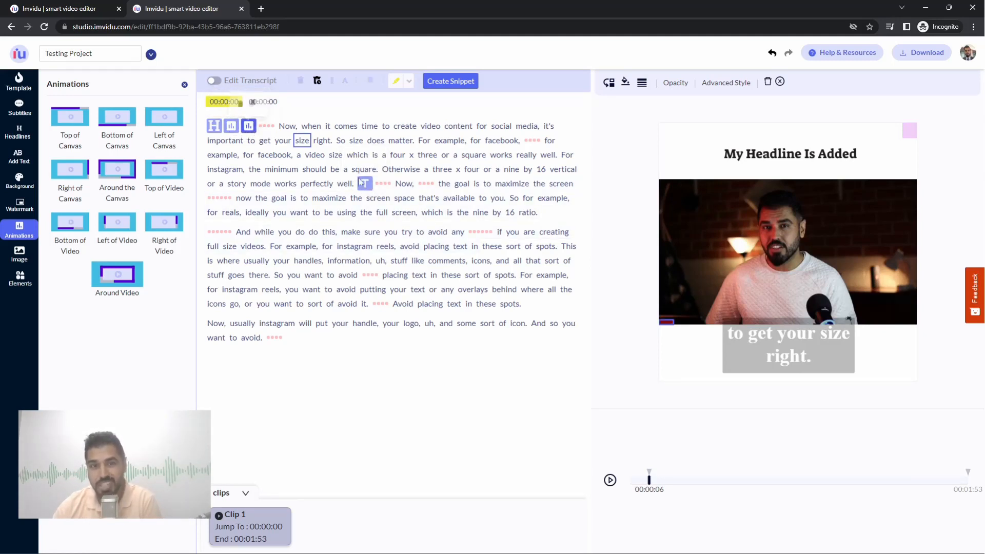
mouse_move(364, 185)
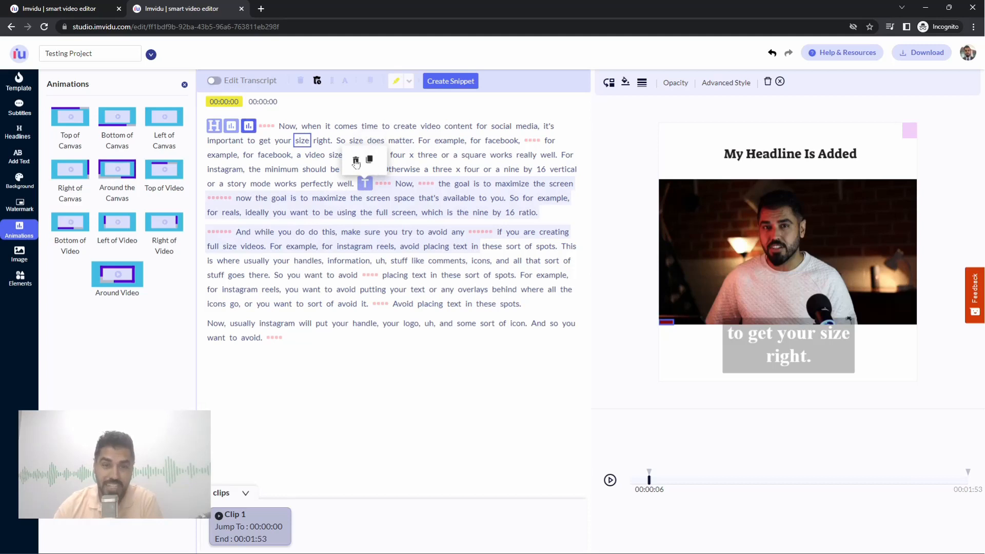
Step: Check the uploaded images, and insert the stock photo of a branch with red and green leaves after the word "size"
left_click(19, 255)
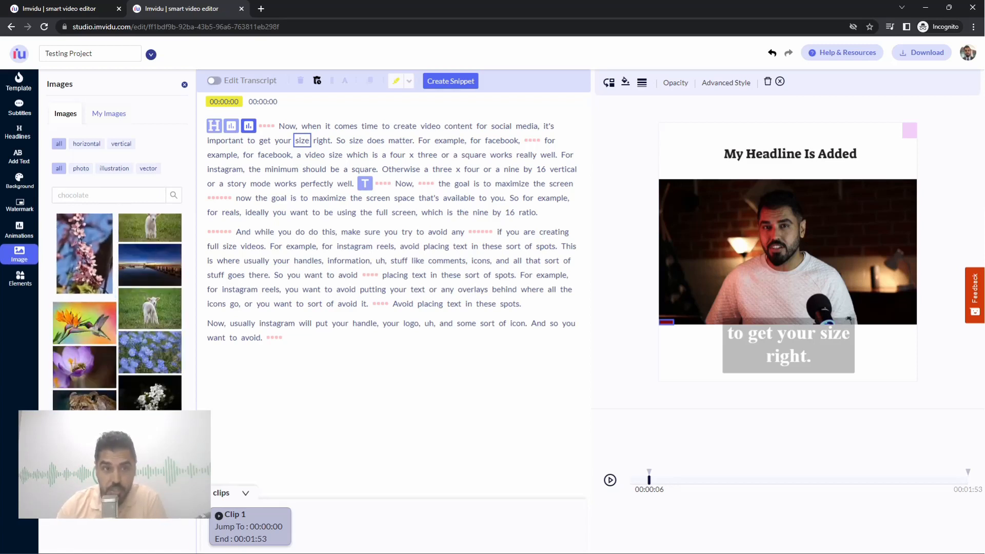
left_click(113, 117)
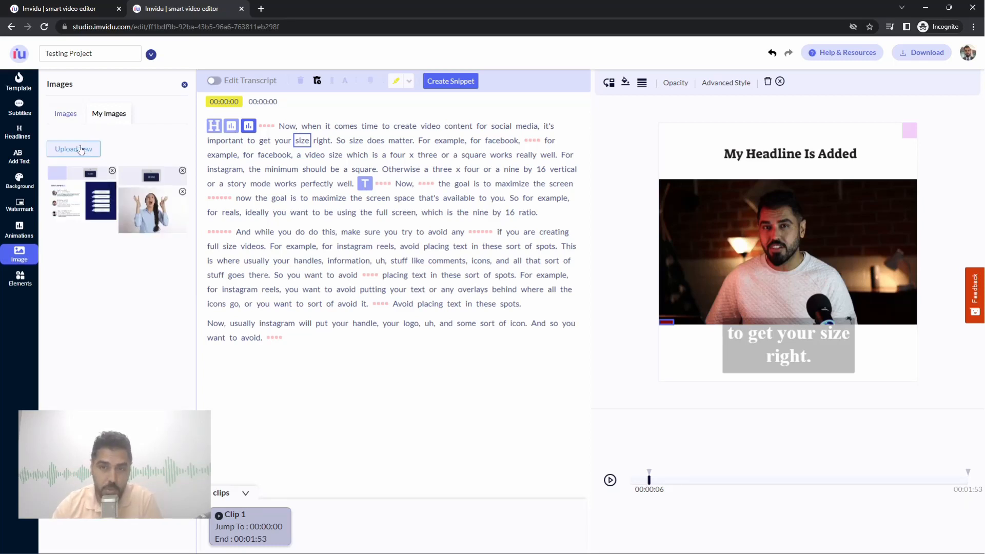
left_click(67, 115)
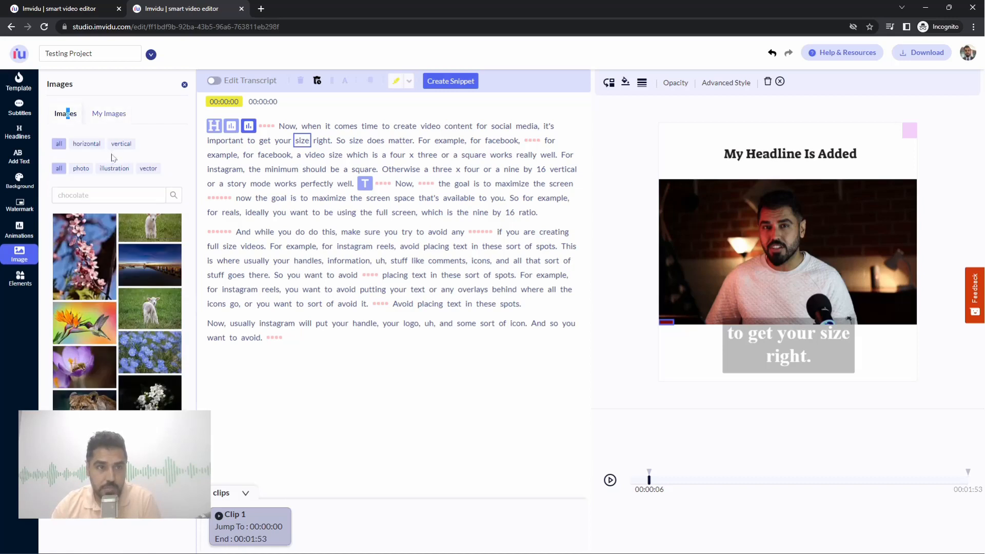
scroll(123, 285, "down", 3)
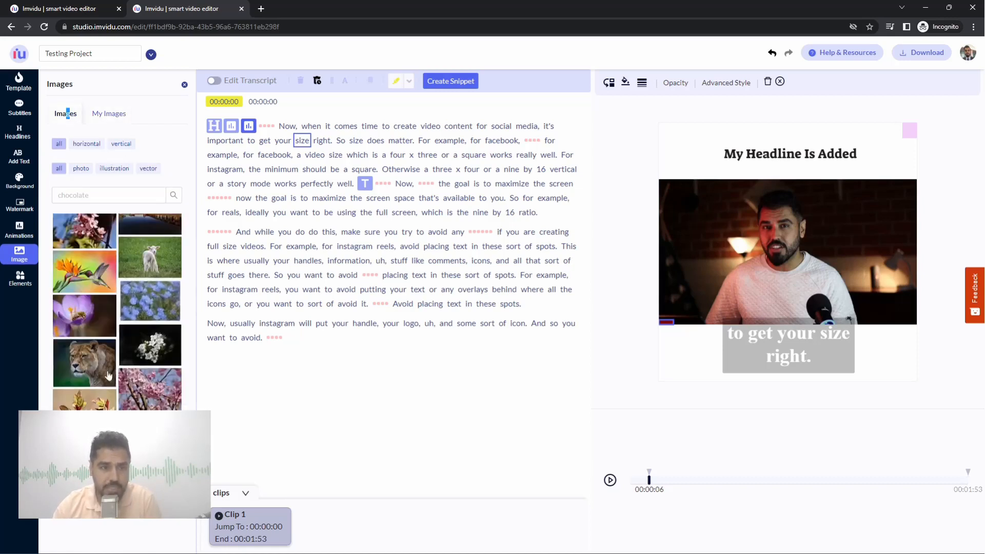
scroll(90, 339, "down", 1)
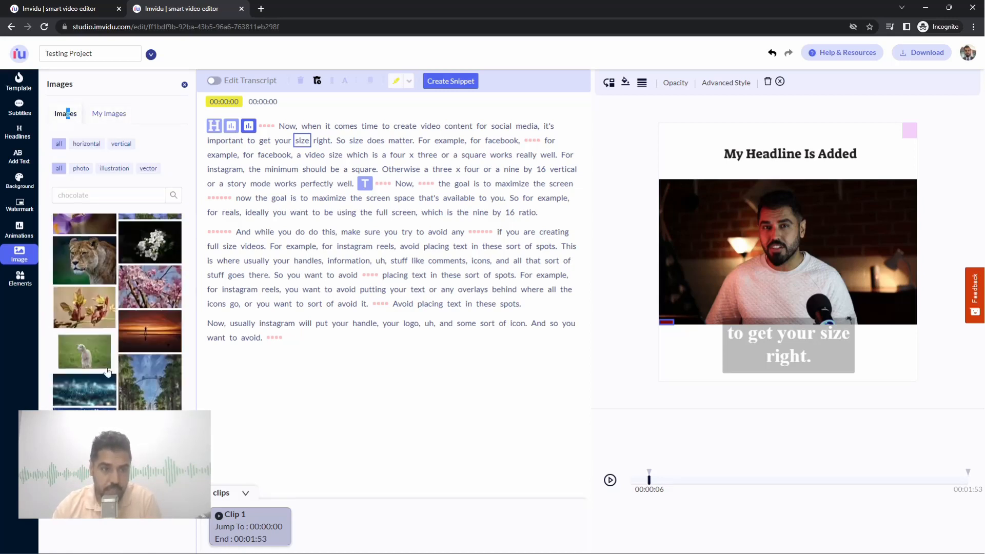
left_click(84, 308)
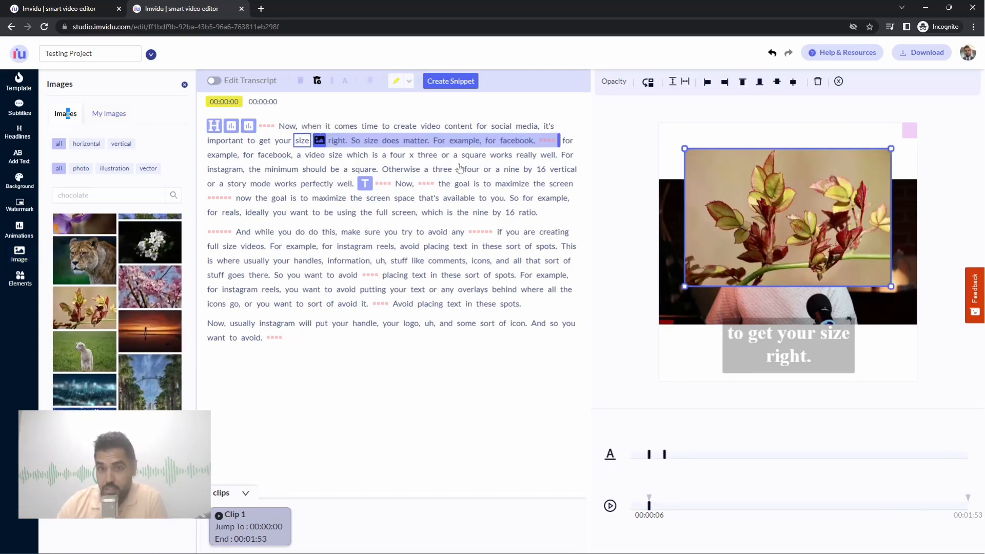
Step: Move the branch photo's marker to the word "minimum" and extend its range through the pause before "And while you do"
left_click_drag(321, 146, 270, 169)
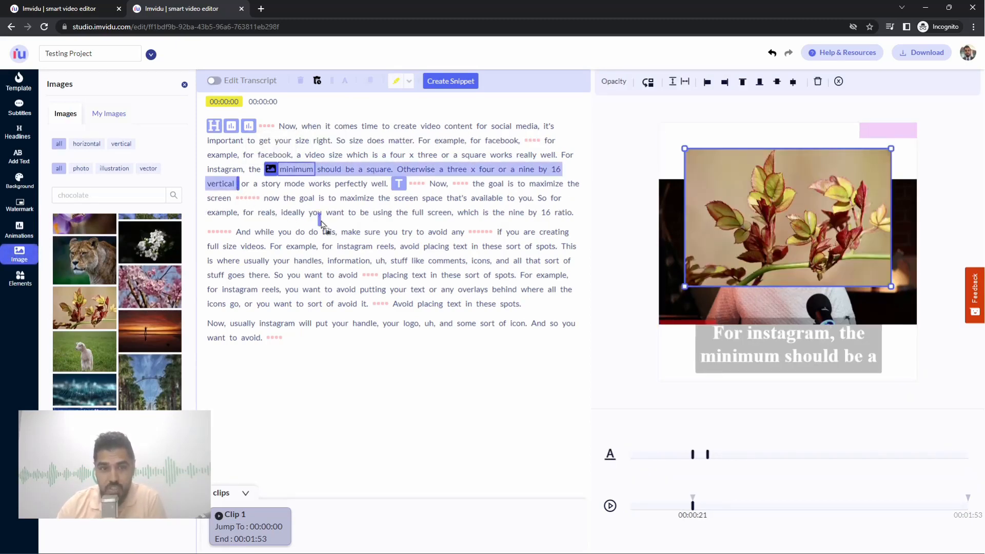
left_click_drag(364, 218, 362, 218)
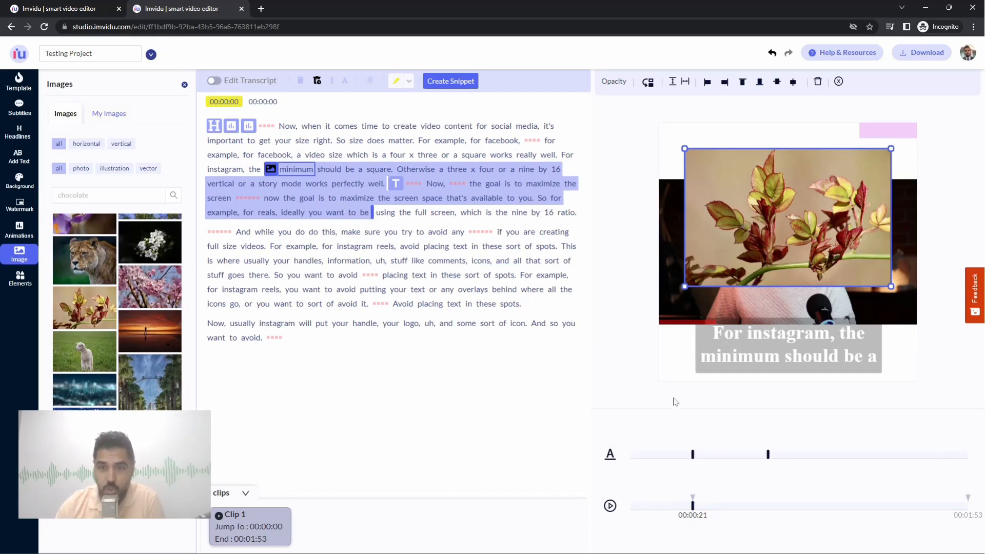
left_click_drag(770, 466, 792, 465)
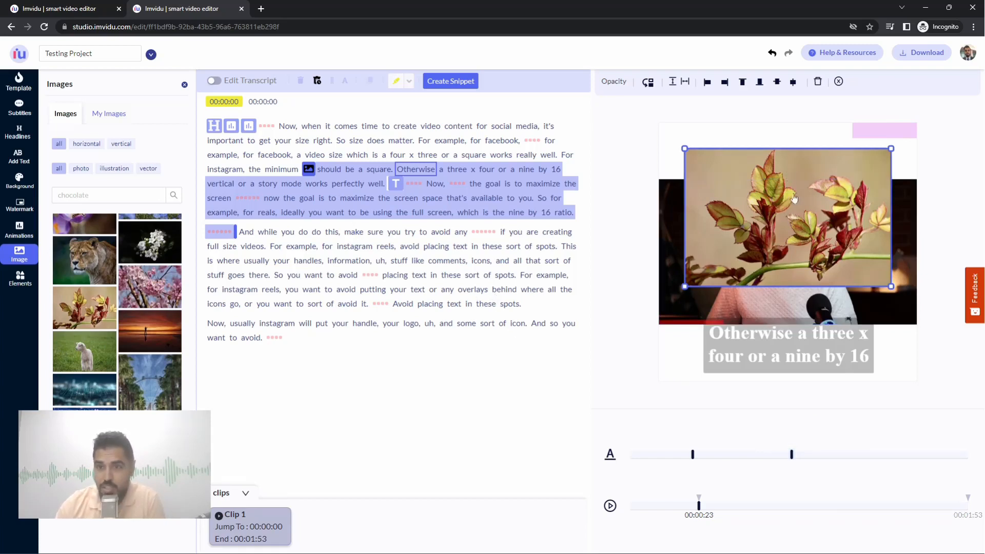
Step: Shrink the branch photo from its upper-left corner and remove it from the video
left_click_drag(683, 145, 748, 228)
left_click(834, 231)
left_click(823, 276)
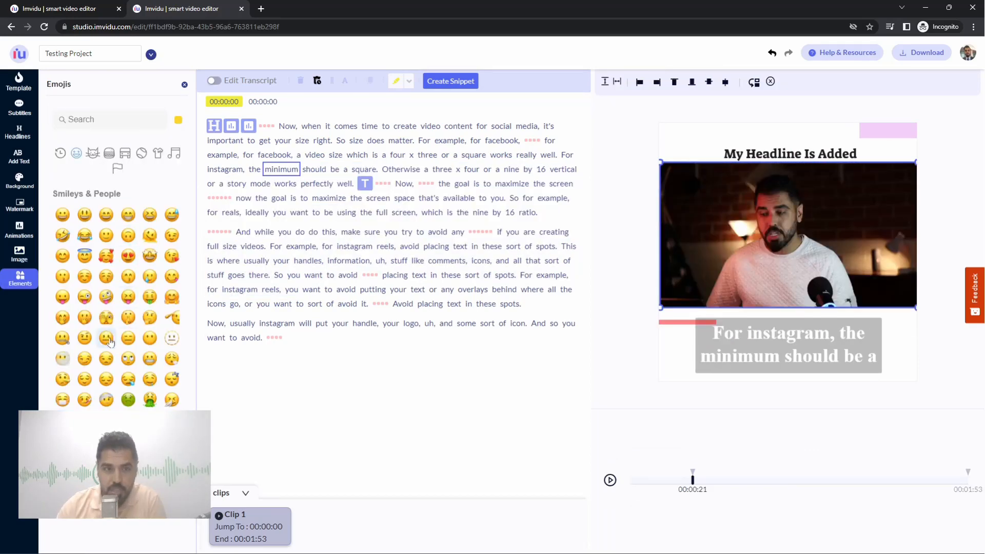
Step: Browse the Smileys & People emojis and jump to the word "placing" in "avoid placing text"
scroll(124, 339, "down", 2)
scroll(124, 341, "down", 2)
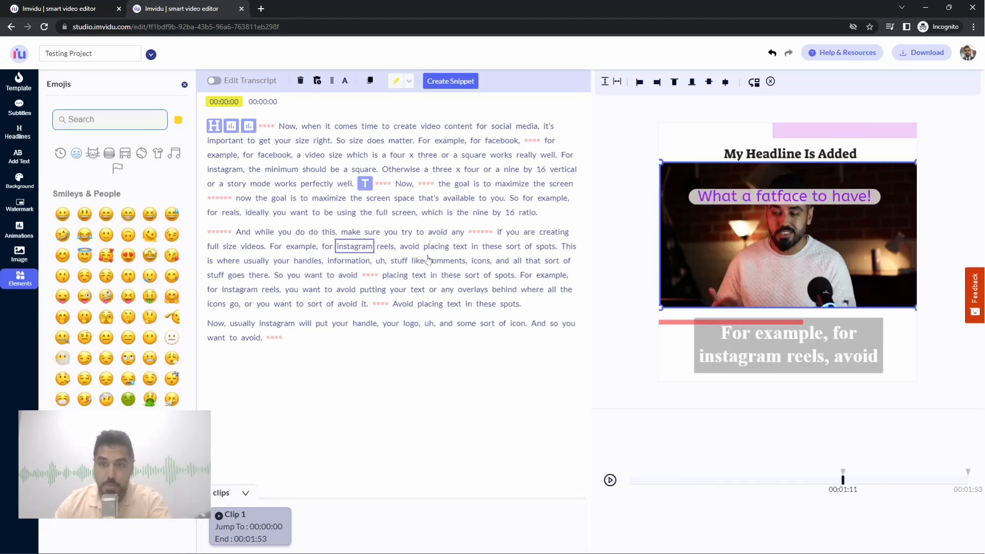
left_click(442, 250)
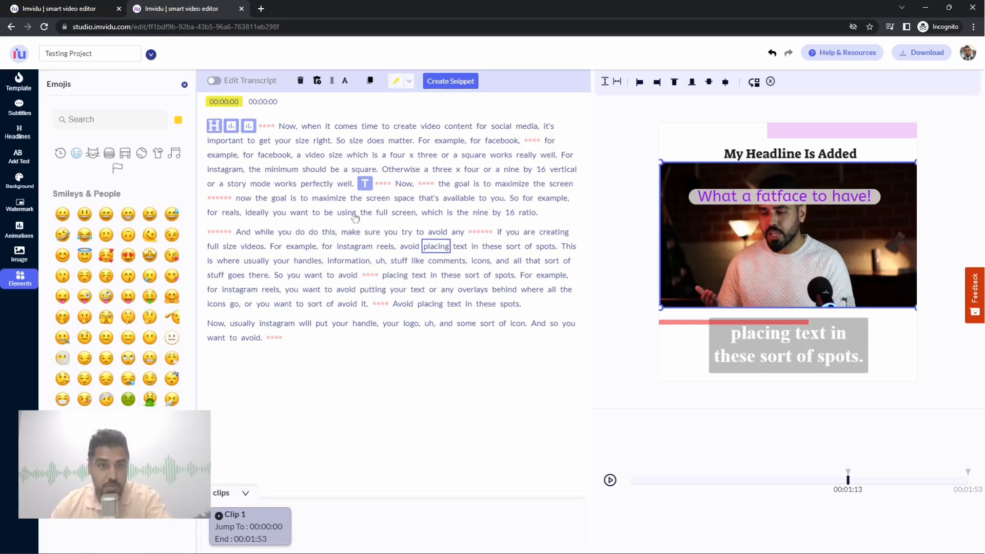
Step: Search the emojis for "nine" and insert the boxed 9 symbol at the word "nine" in "nine by 16 ratio"
left_click(476, 213)
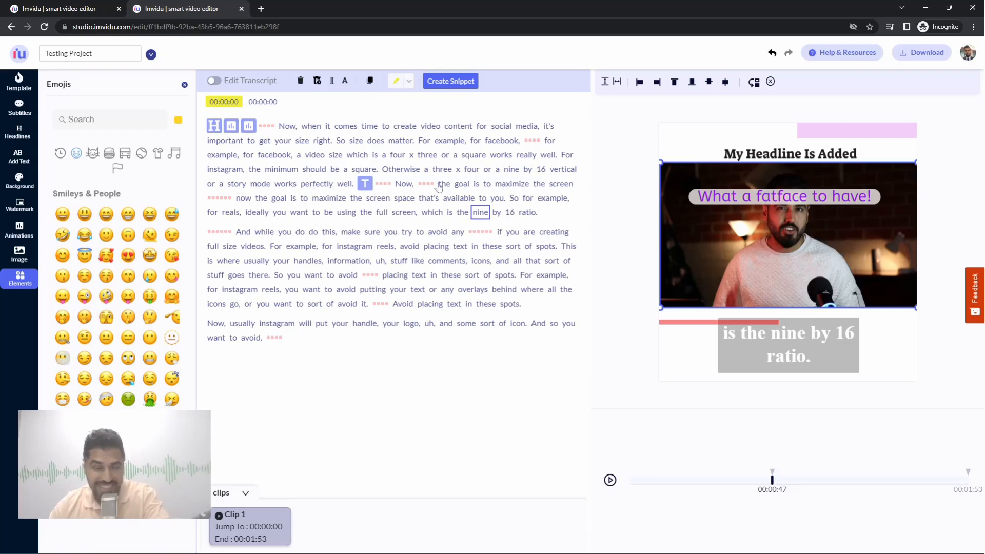
left_click(69, 119)
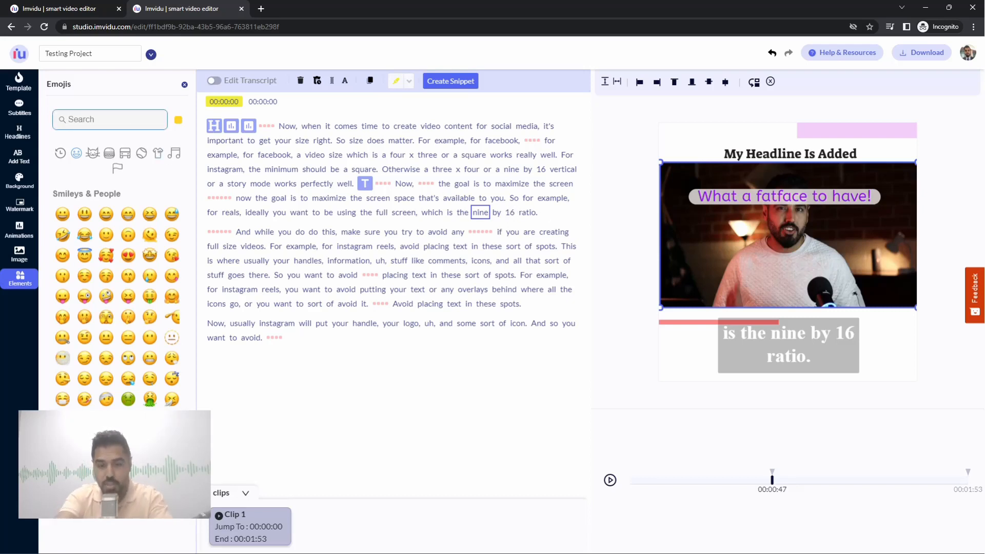
type("nine")
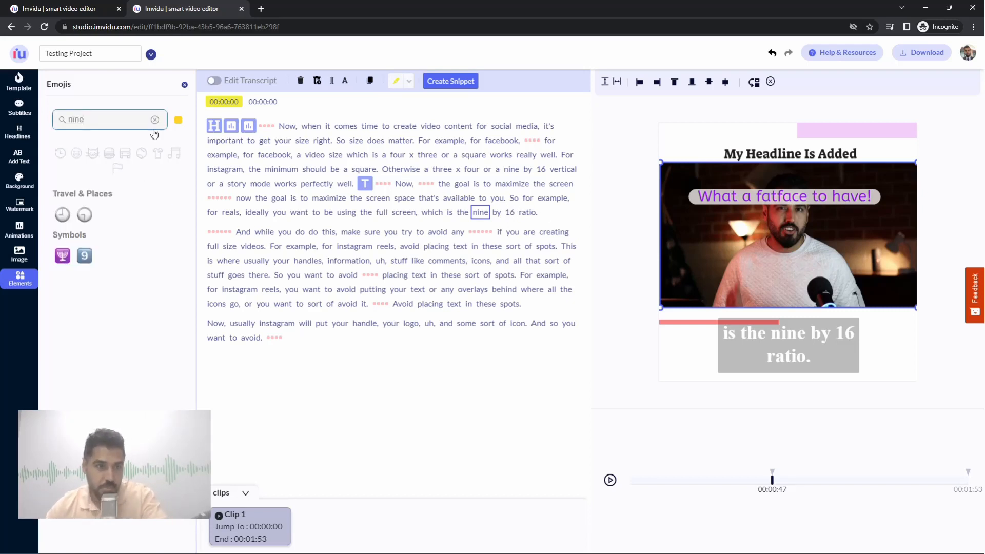
left_click(85, 256)
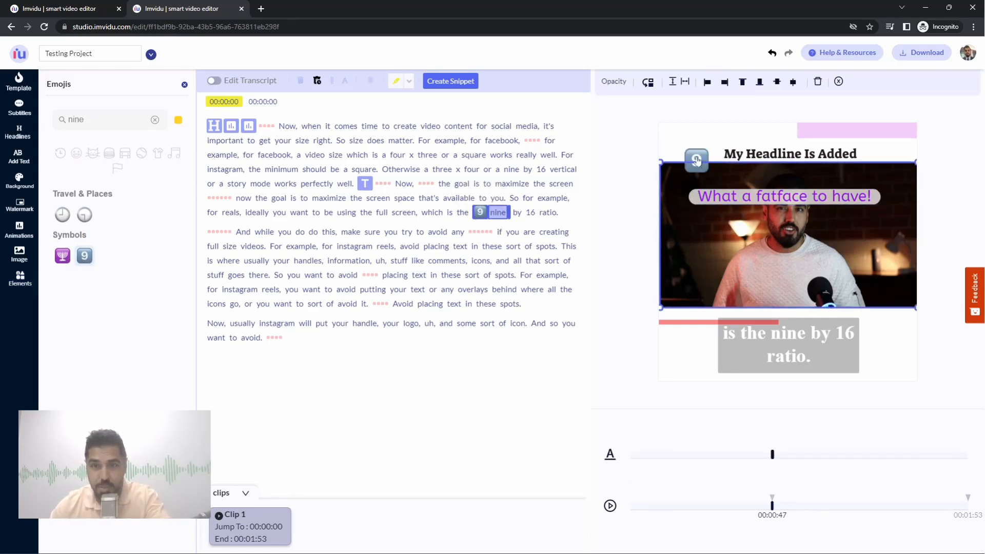
Step: Enlarge the 9 emoji and place it over the middle of the video, just below the purple text overlay
left_click_drag(698, 162, 839, 215)
left_click_drag(815, 248, 790, 247)
left_click(638, 372)
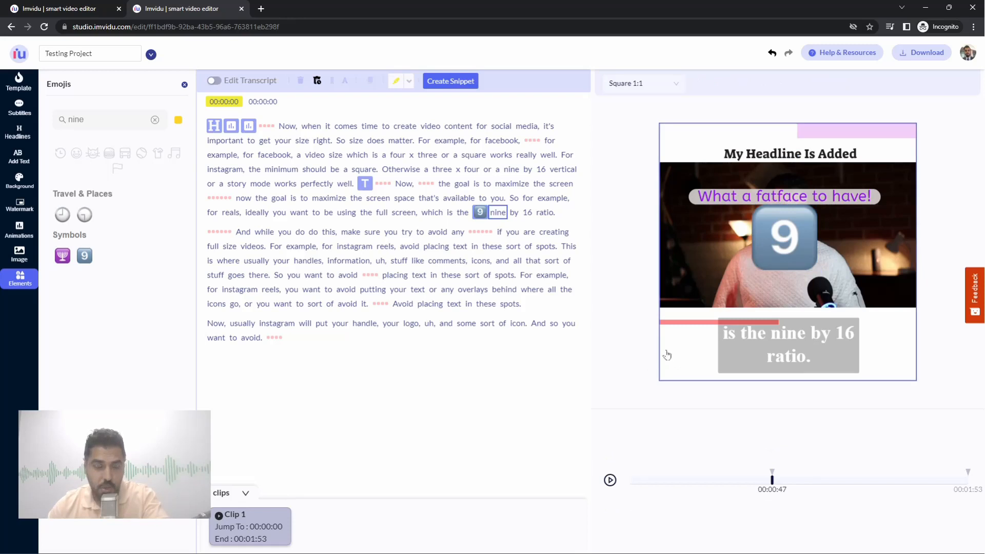